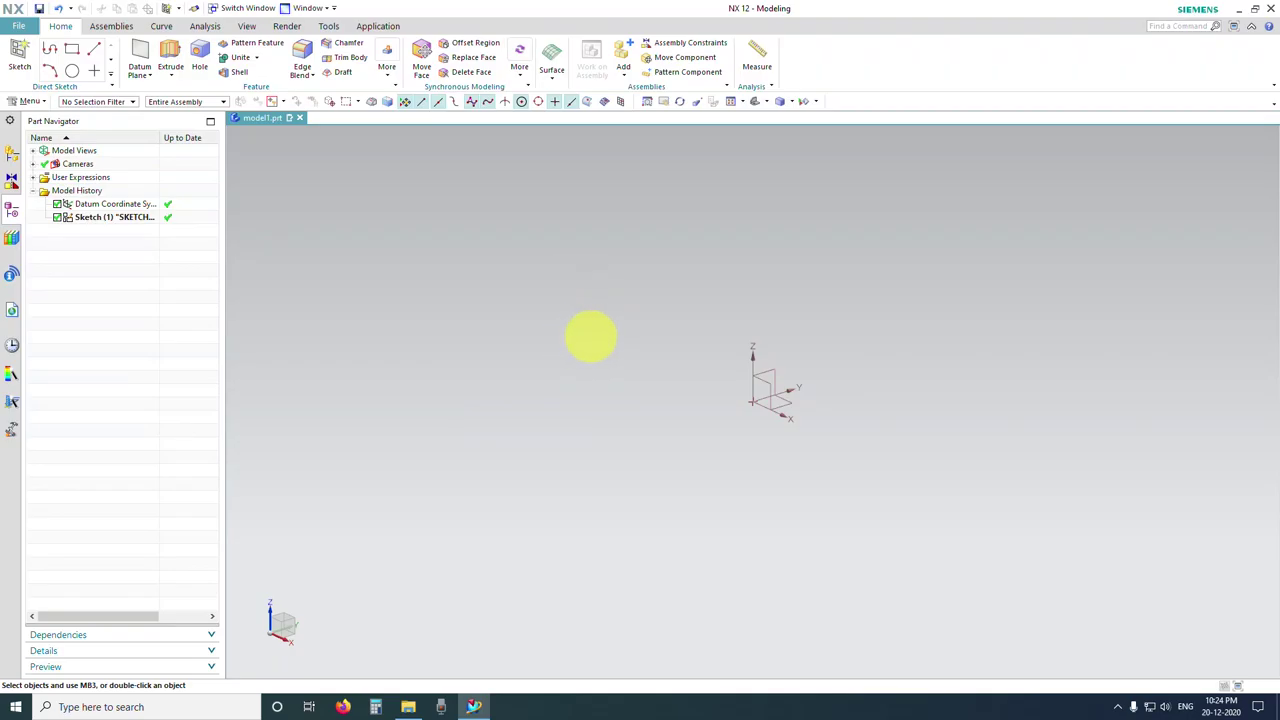
# Step: Create a sketch on the default XY plane and draw a center-based rectangle about 54 mm wide around the origin
pyautogui.click(19, 55)
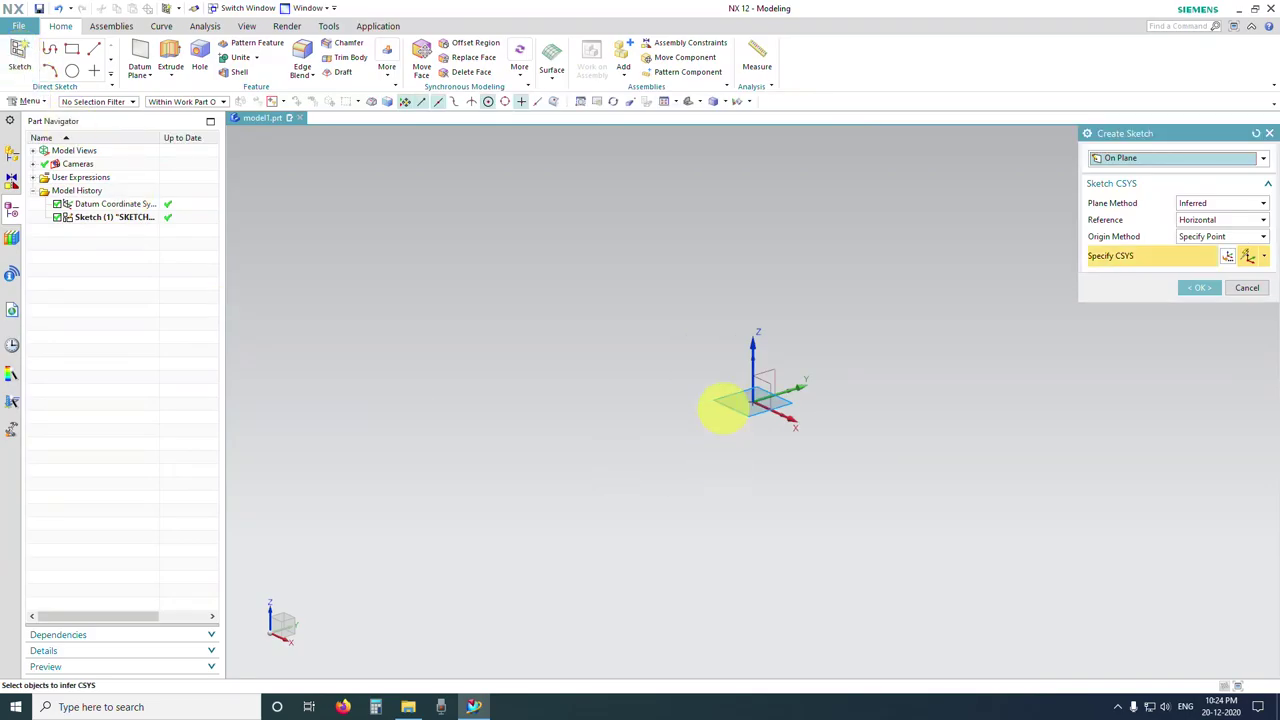
pyautogui.click(1197, 288)
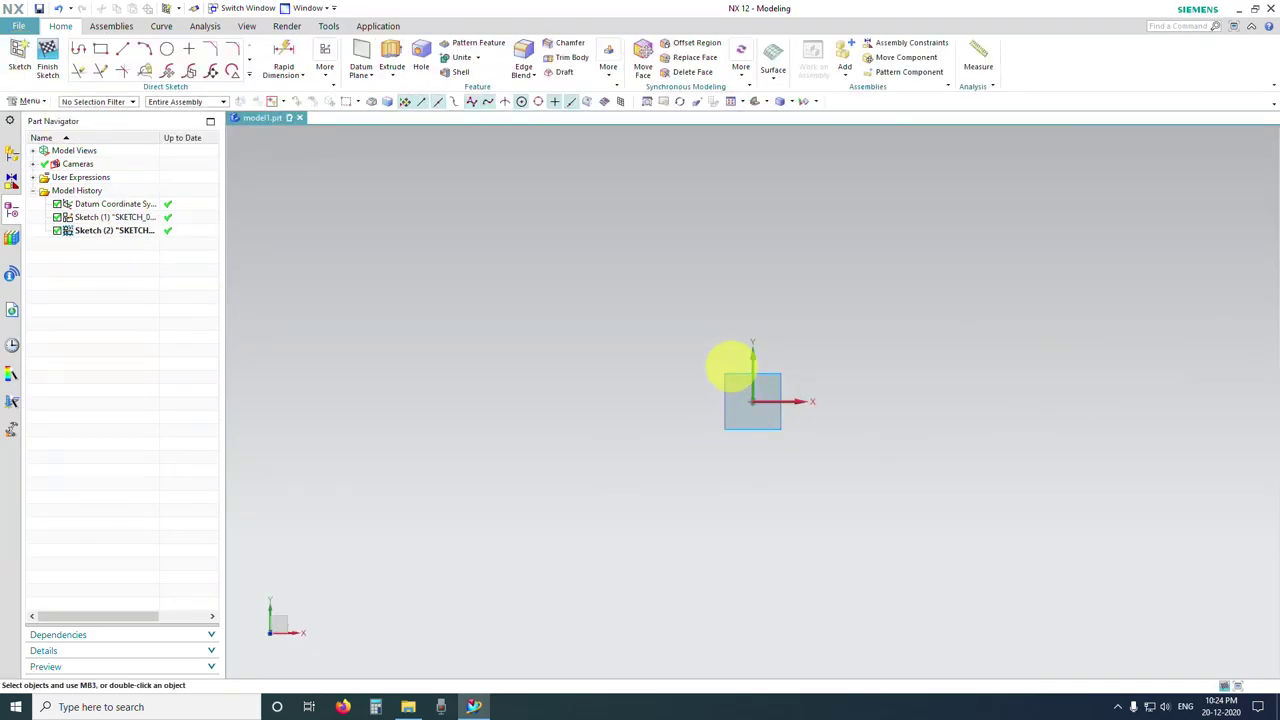
pyautogui.press('r')
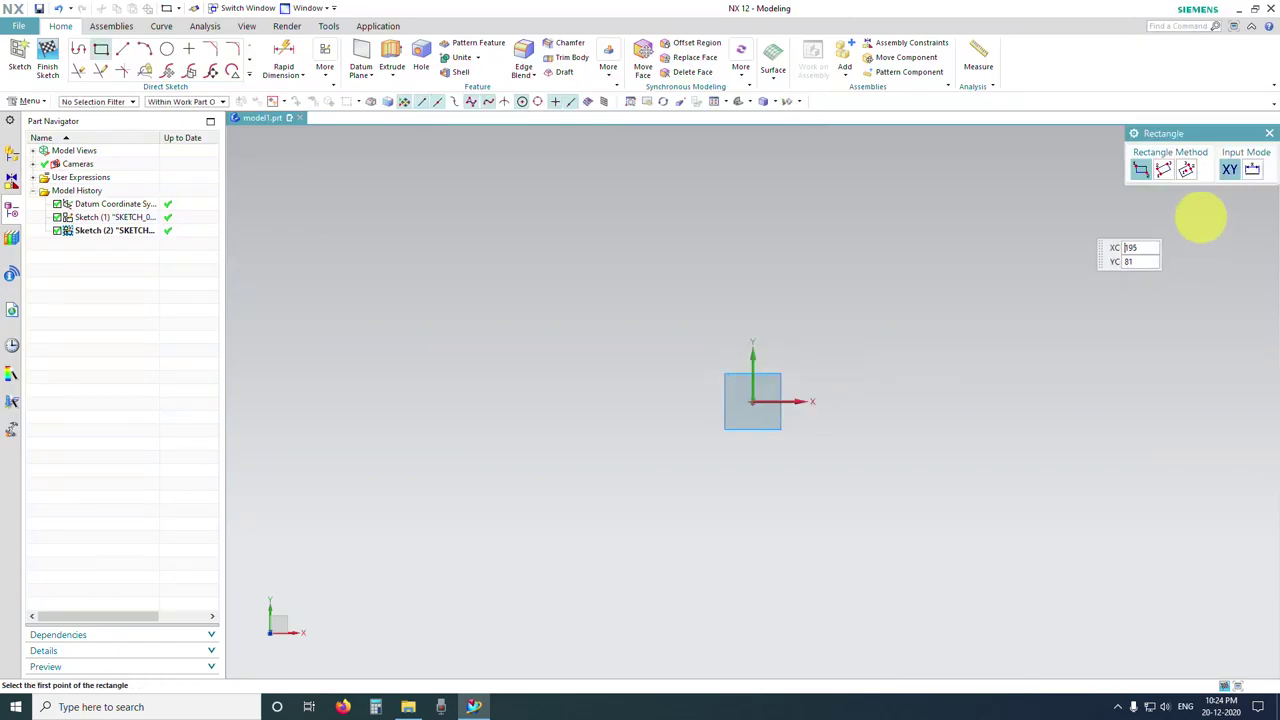
pyautogui.click(1189, 172)
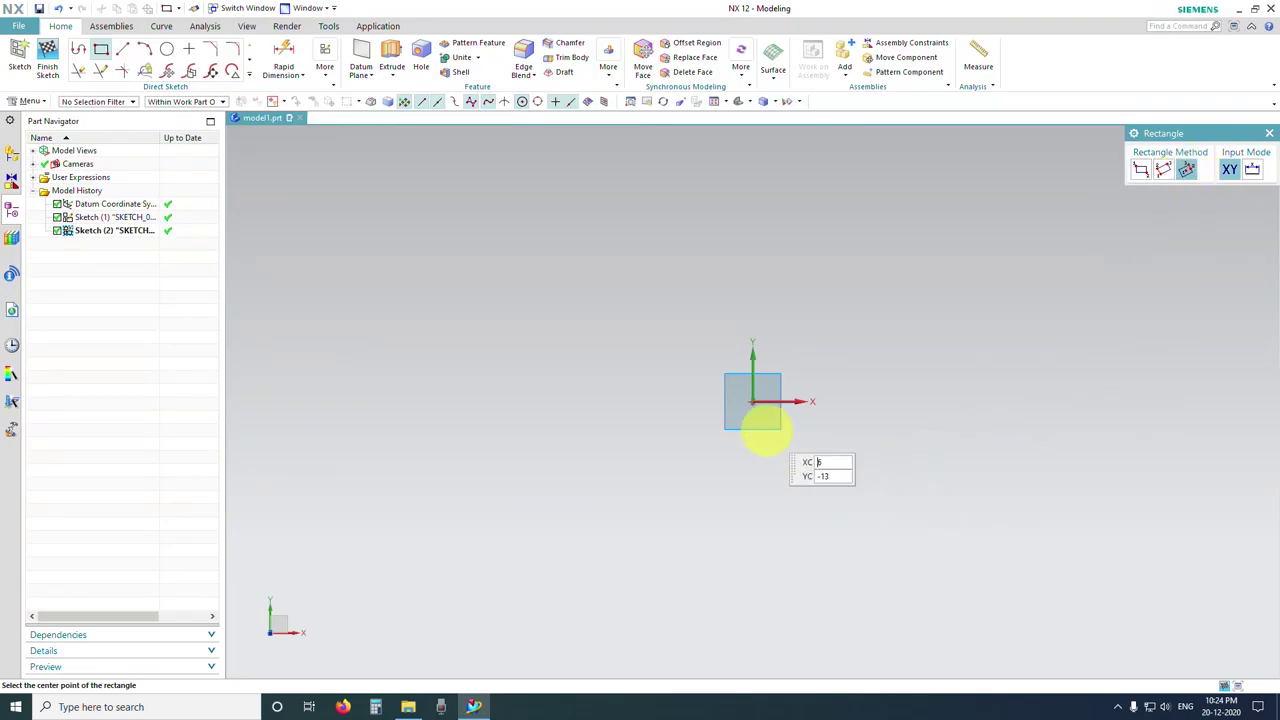
pyautogui.click(752, 401)
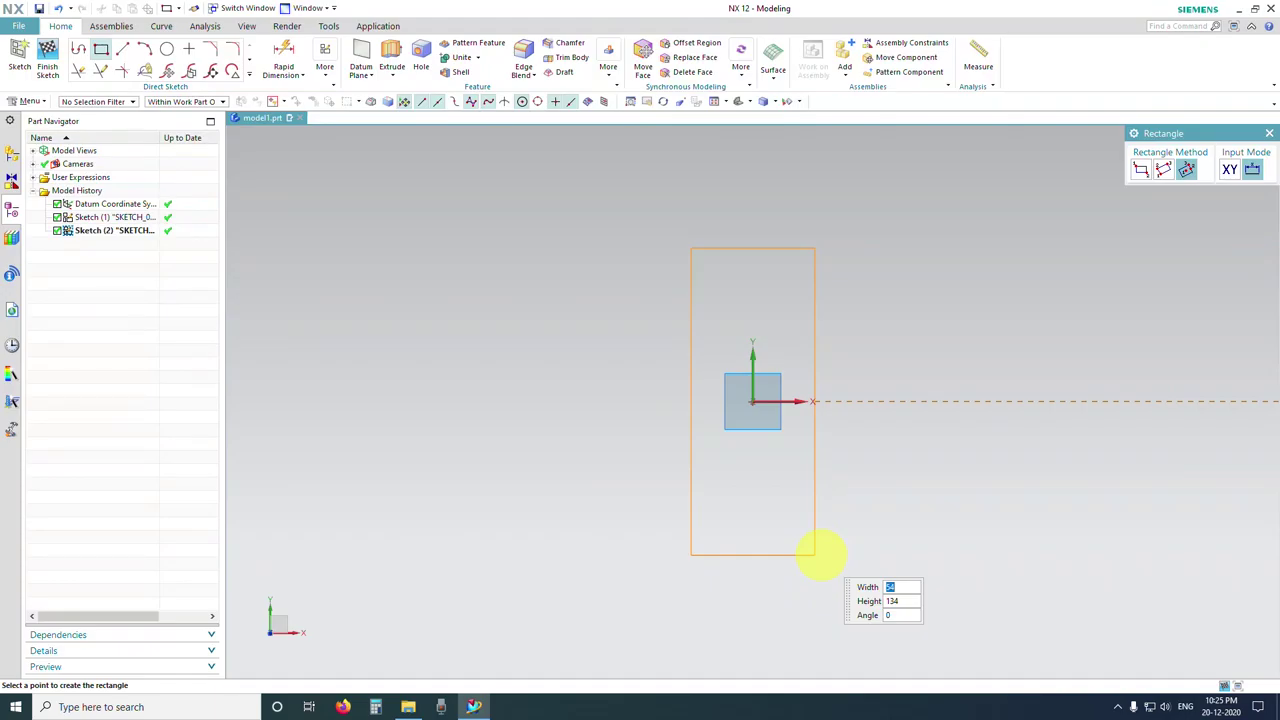
pyautogui.click(815, 521)
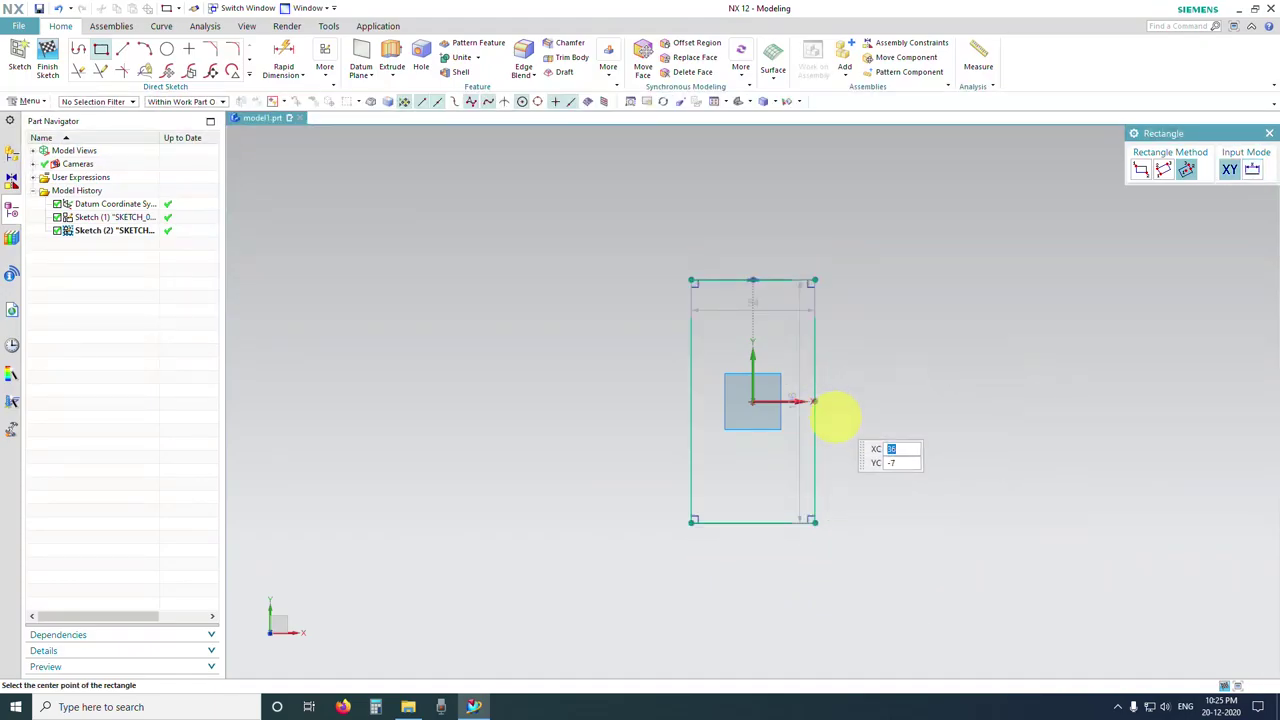
pyautogui.press('Escape')
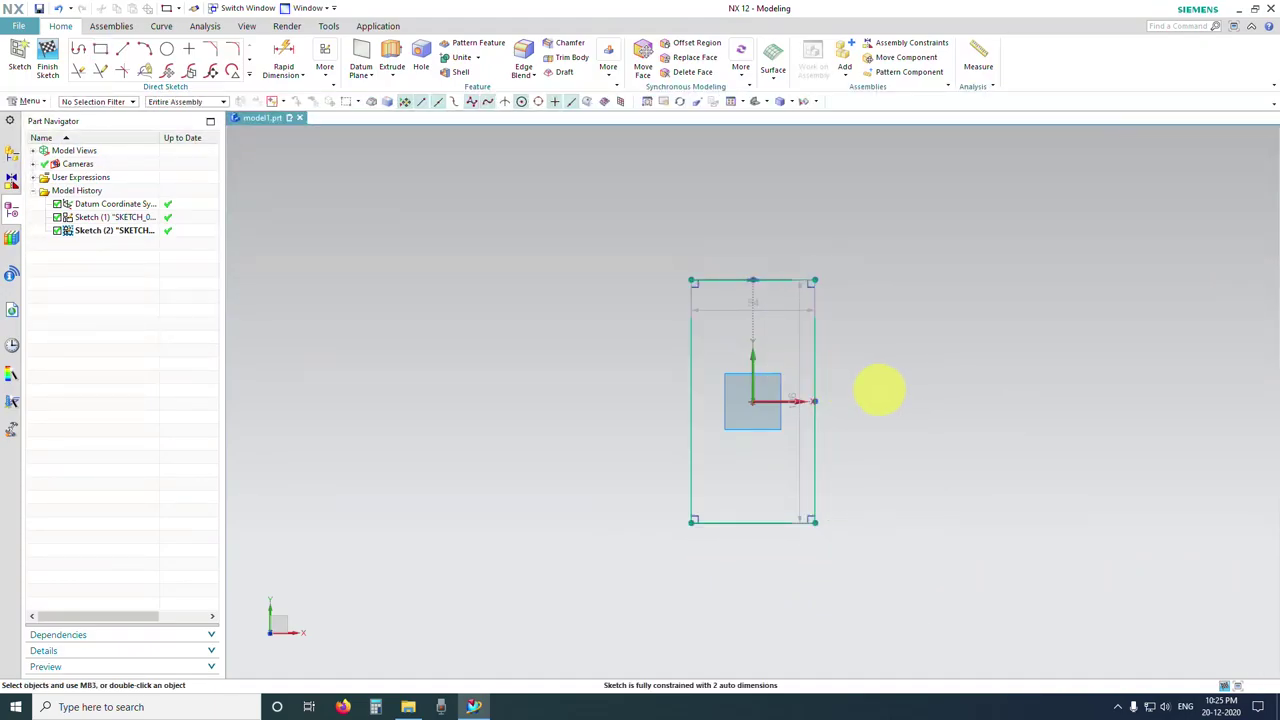
# Step: Set the rectangle's width to 30 mm and its height to 50 mm, placing both dimensions outside the profile
pyautogui.moveTo(757, 303); pyautogui.dragTo(775, 237)
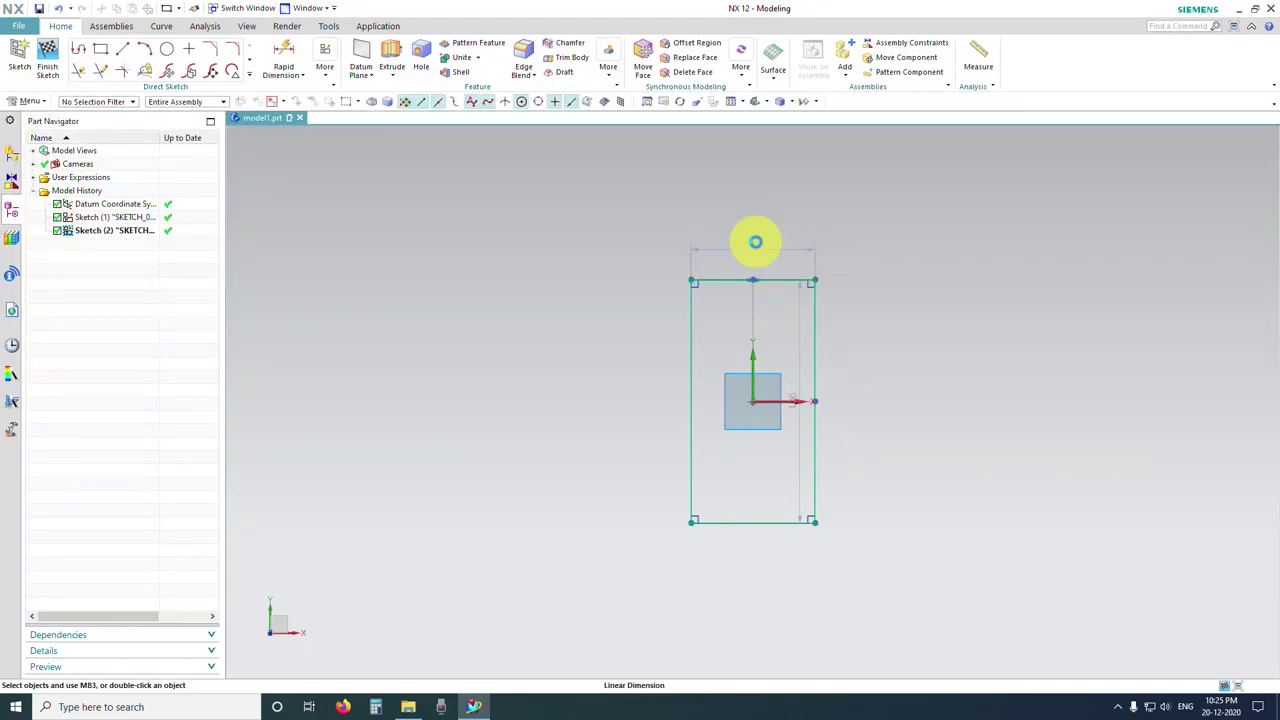
pyautogui.doubleClick(755, 241)
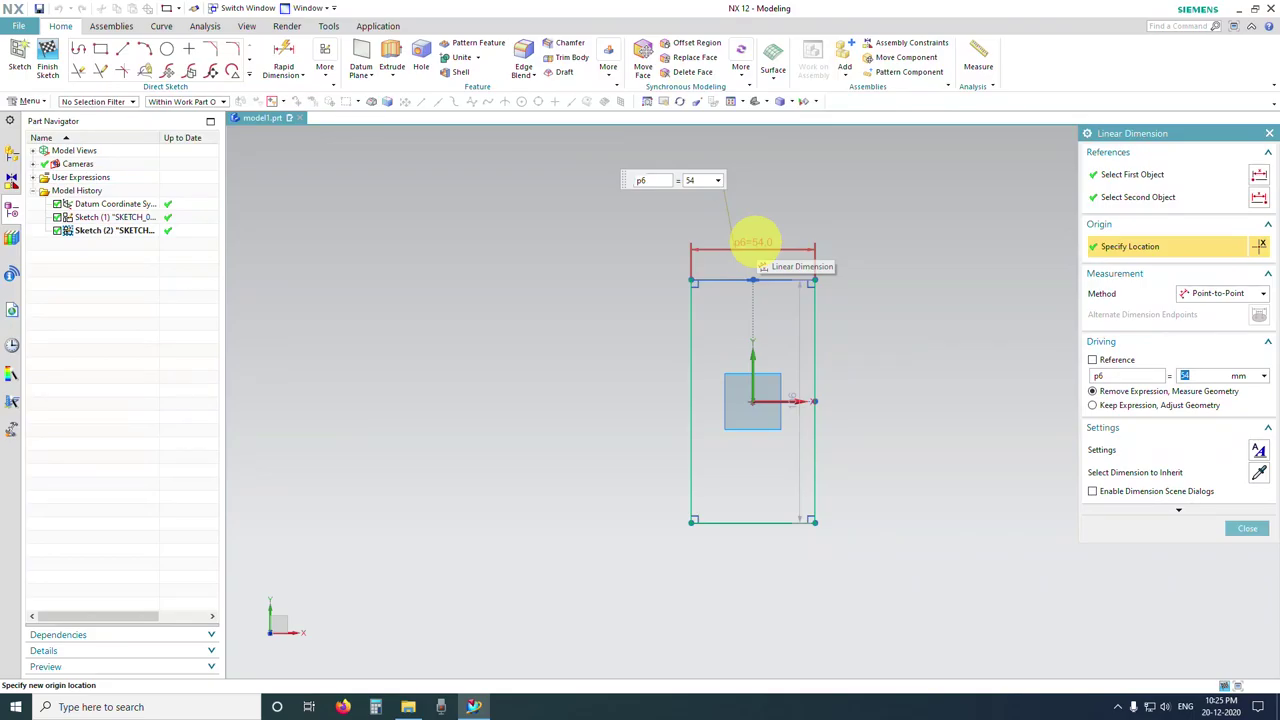
pyautogui.write('30')
pyautogui.press('Return')
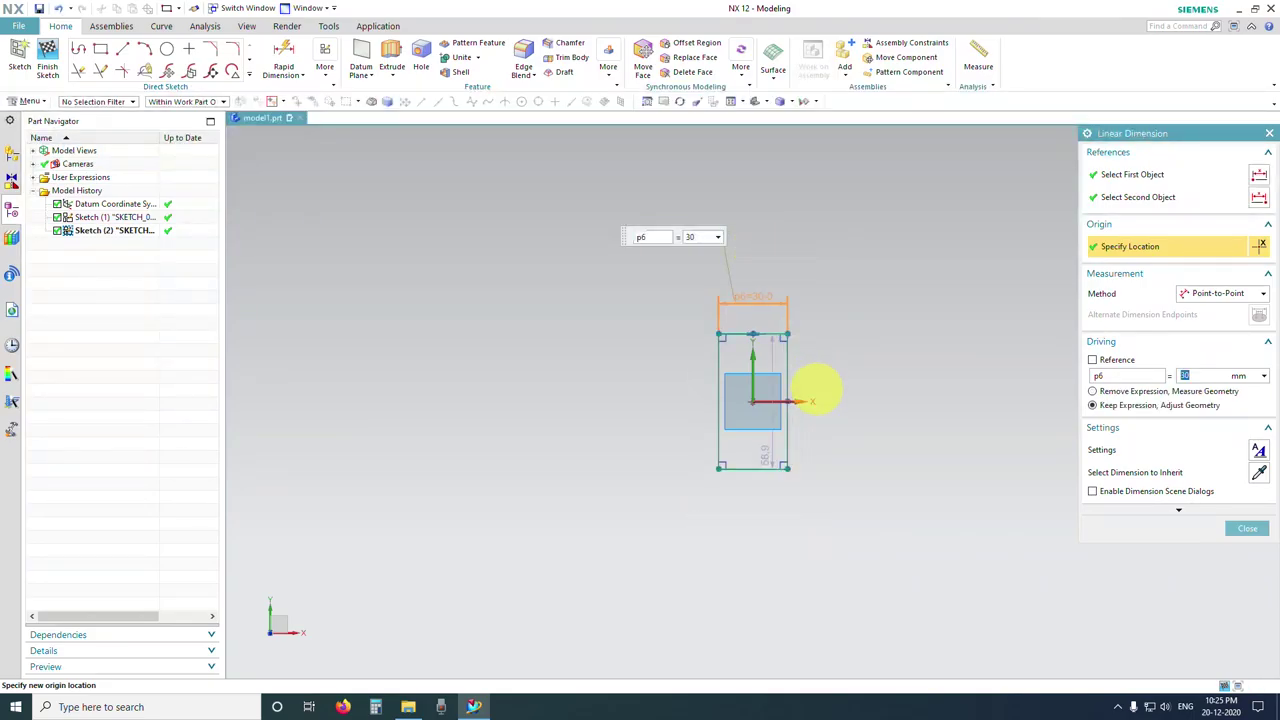
pyautogui.scroll(3, 816, 386)
pyautogui.click(708, 516)
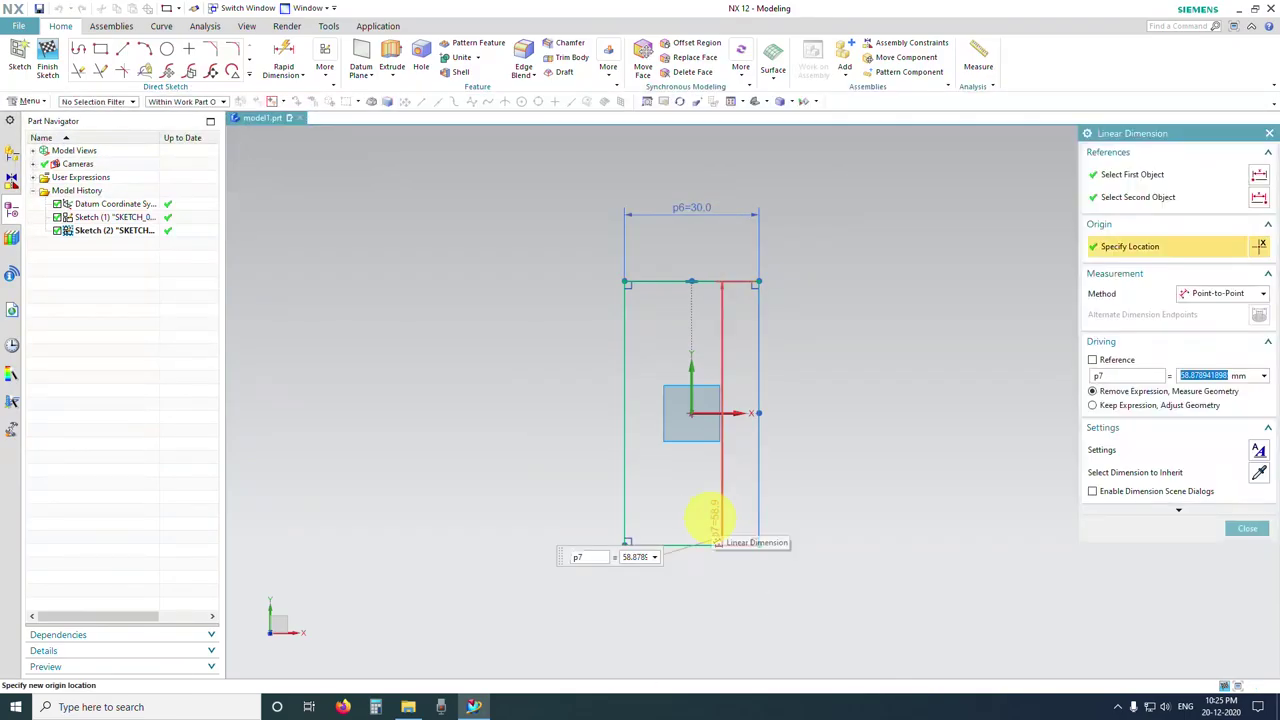
pyautogui.write('50')
pyautogui.press('Return')
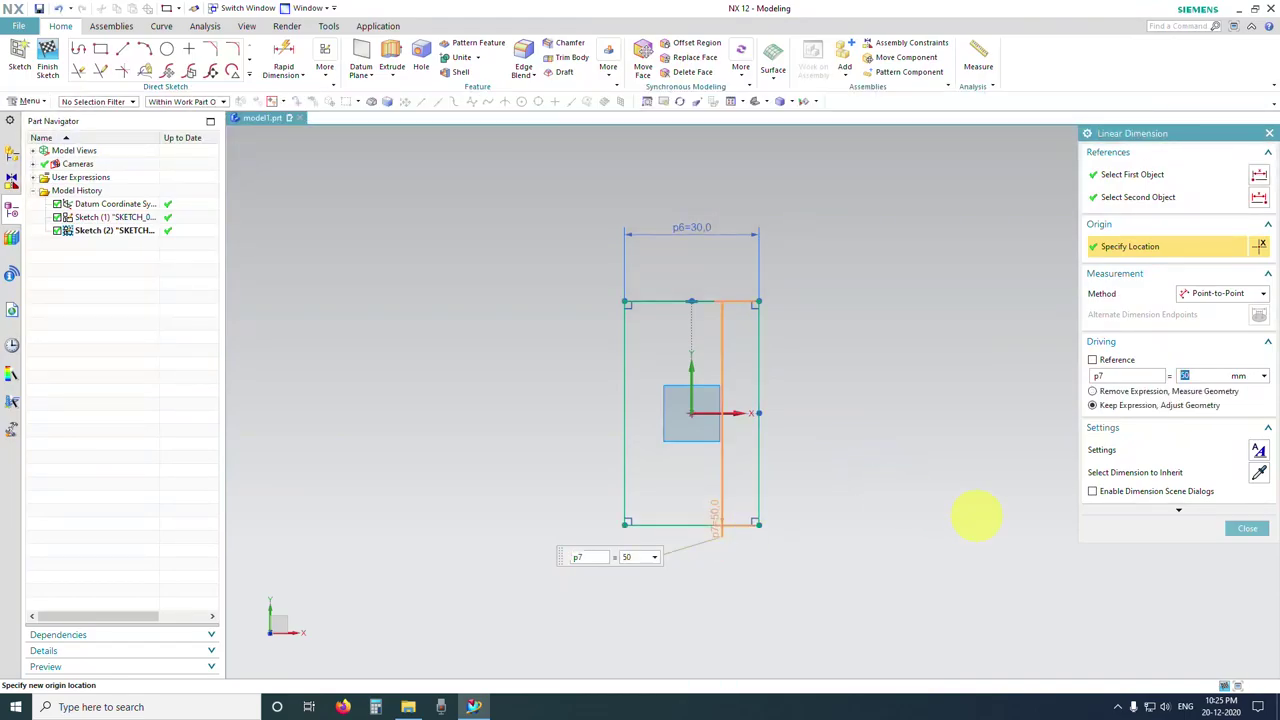
pyautogui.middleClick(889, 520)
pyautogui.moveTo(714, 509); pyautogui.dragTo(845, 445)
# Step: Extrude the rectangle from 0 to 100 mm with Boolean set to None
pyautogui.moveTo(891, 491)
pyautogui.mouseDown(button='middle')
pyautogui.moveTo(815, 503)
pyautogui.moveTo(831, 517)
pyautogui.mouseUp(button='middle')
pyautogui.moveTo(771, 429); pyautogui.dragTo(746, 437, button='middle')
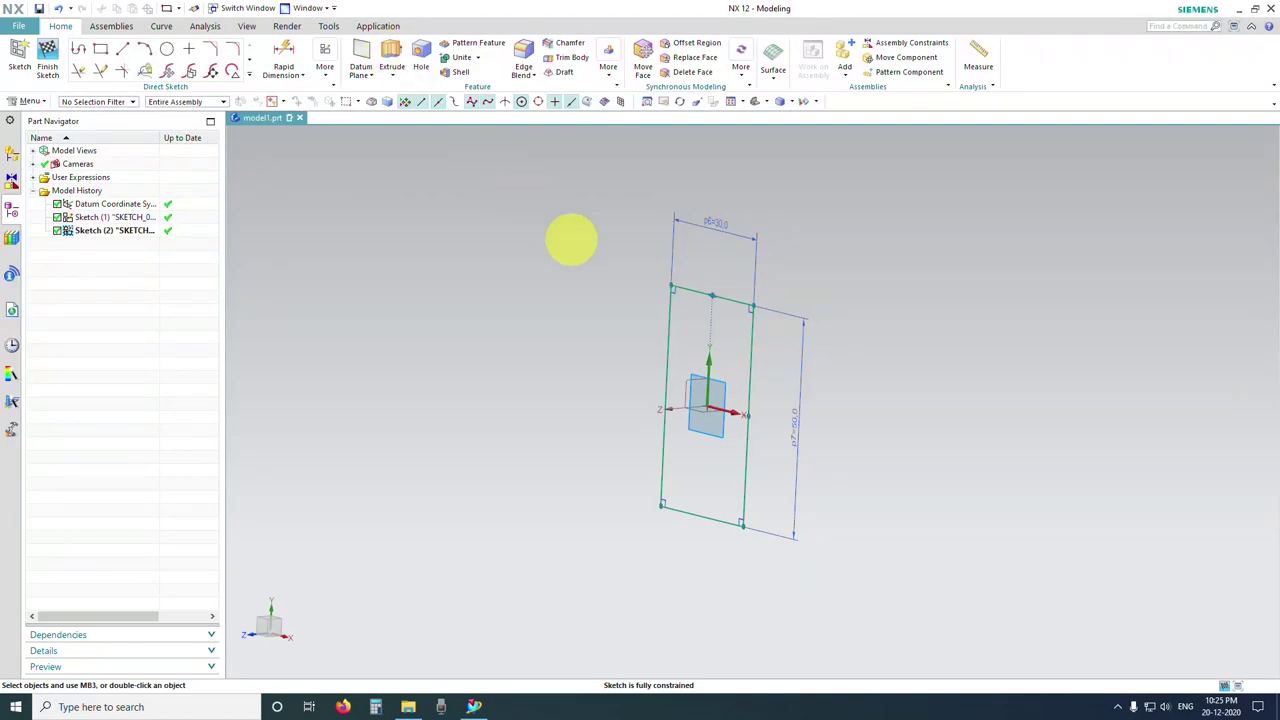
pyautogui.click(391, 55)
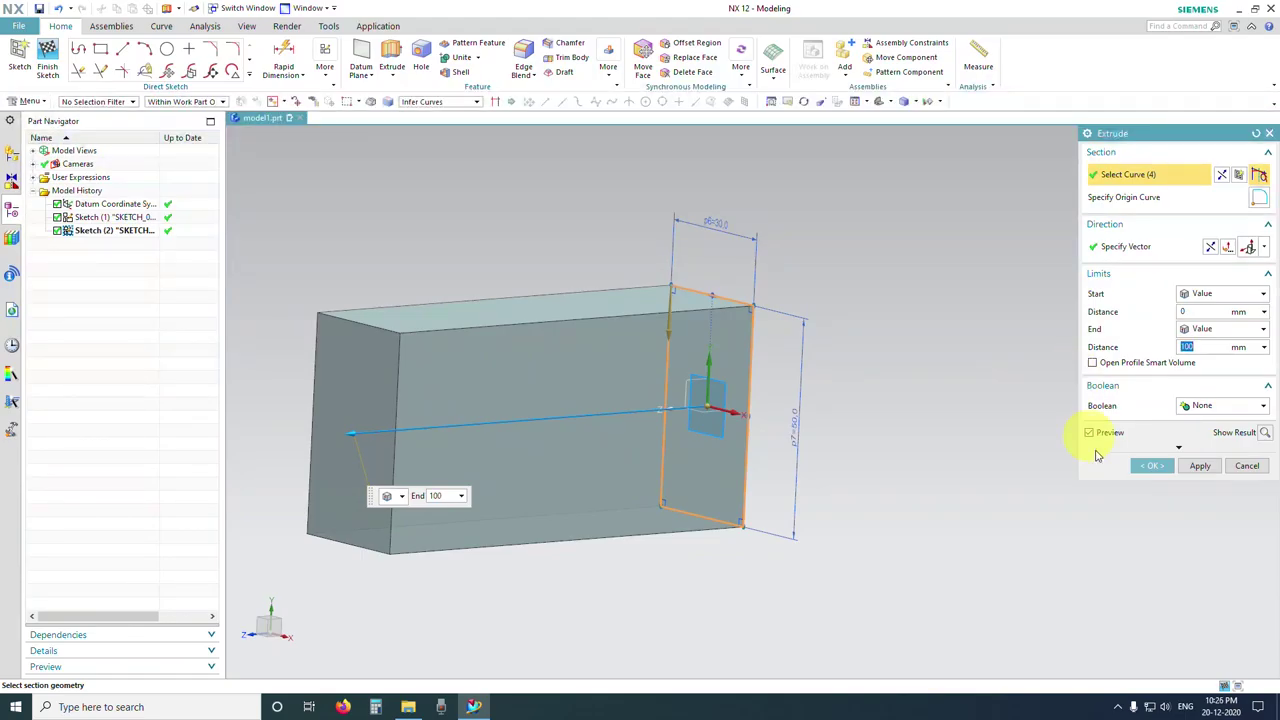
pyautogui.click(1152, 466)
# Step: Create a new sketch on the block's large 100 by 50 mm side face
pyautogui.moveTo(894, 506); pyautogui.dragTo(720, 312, button='middle')
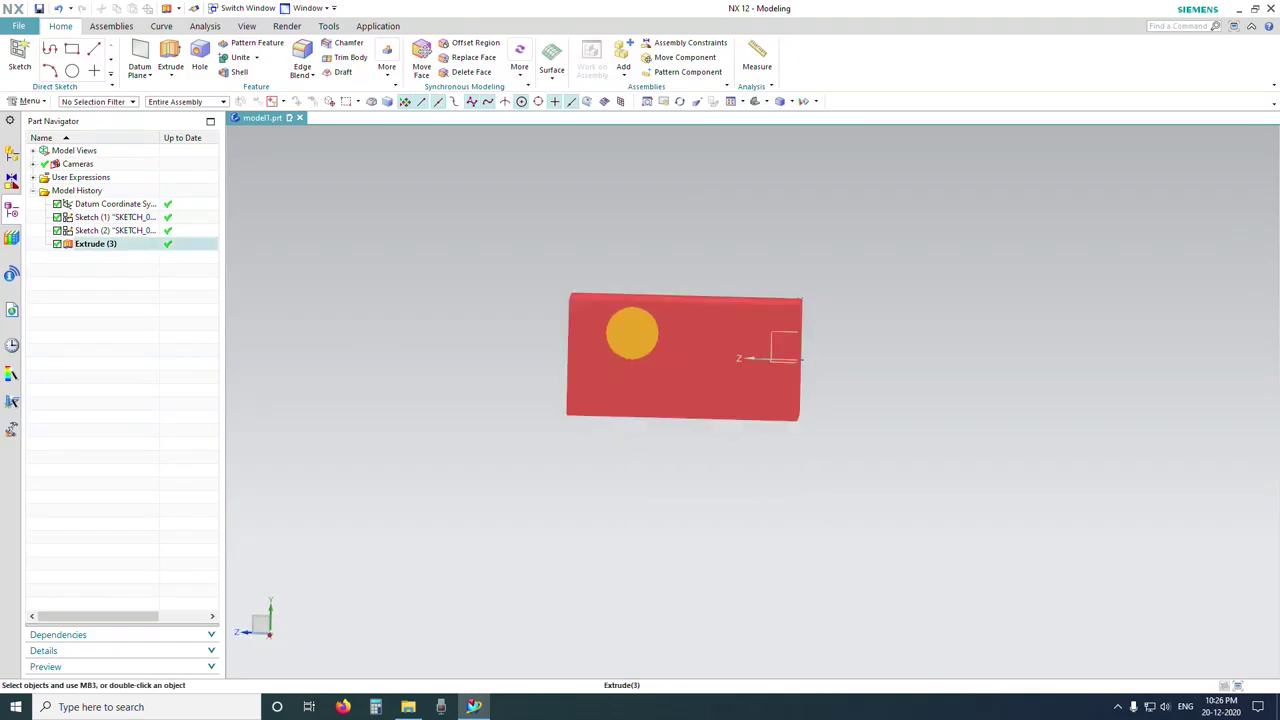
pyautogui.moveTo(634, 309)
pyautogui.mouseDown(button='middle')
pyautogui.moveTo(646, 334)
pyautogui.moveTo(677, 340)
pyautogui.moveTo(623, 303)
pyautogui.mouseUp(button='middle')
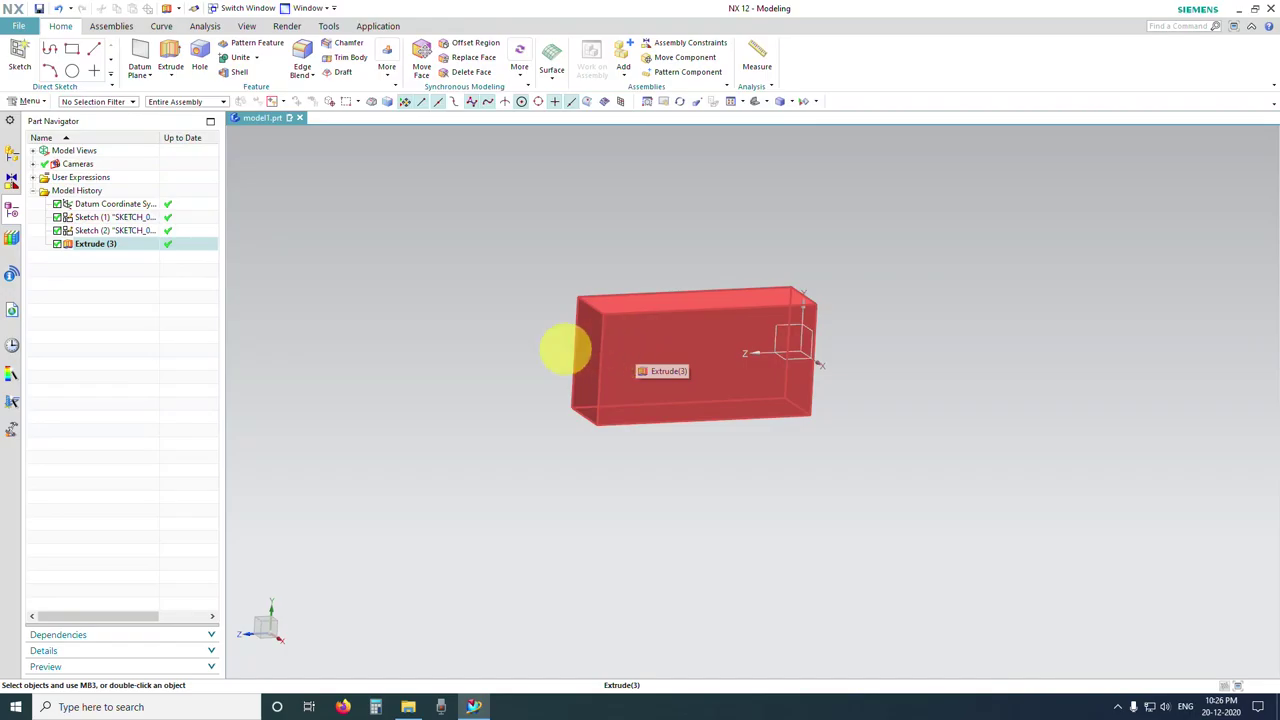
pyautogui.click(22, 62)
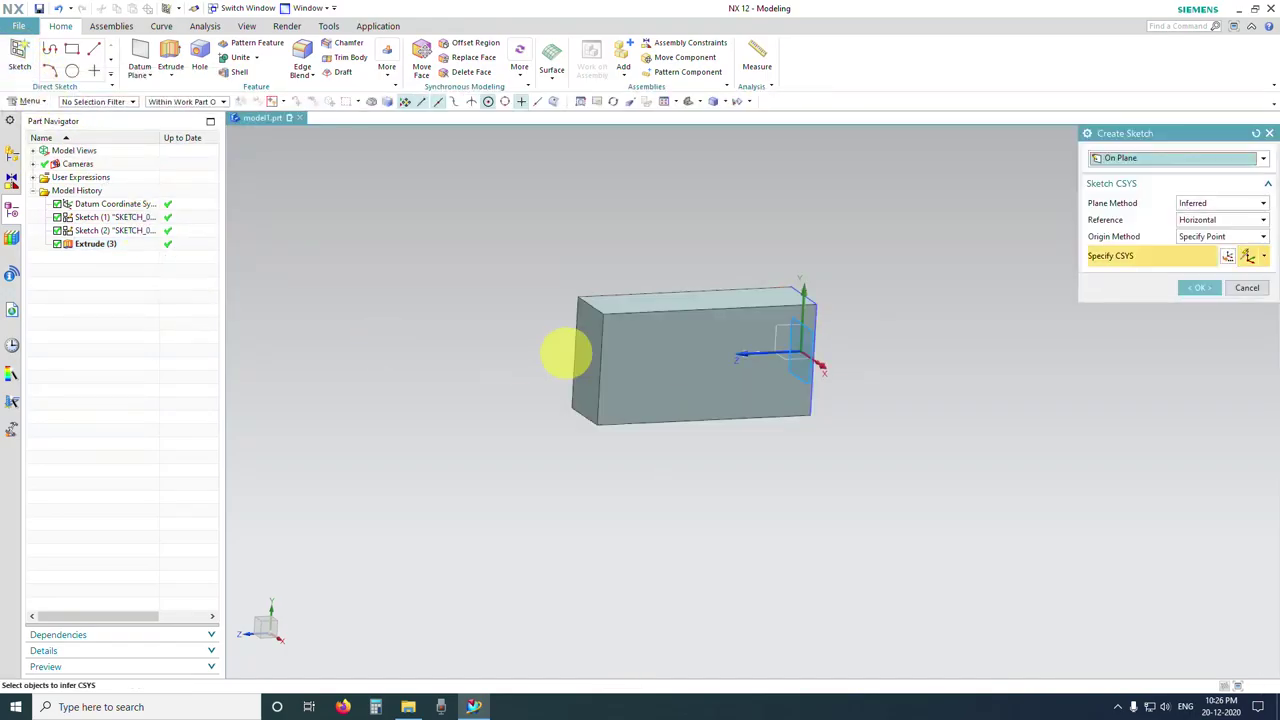
pyautogui.click(642, 349)
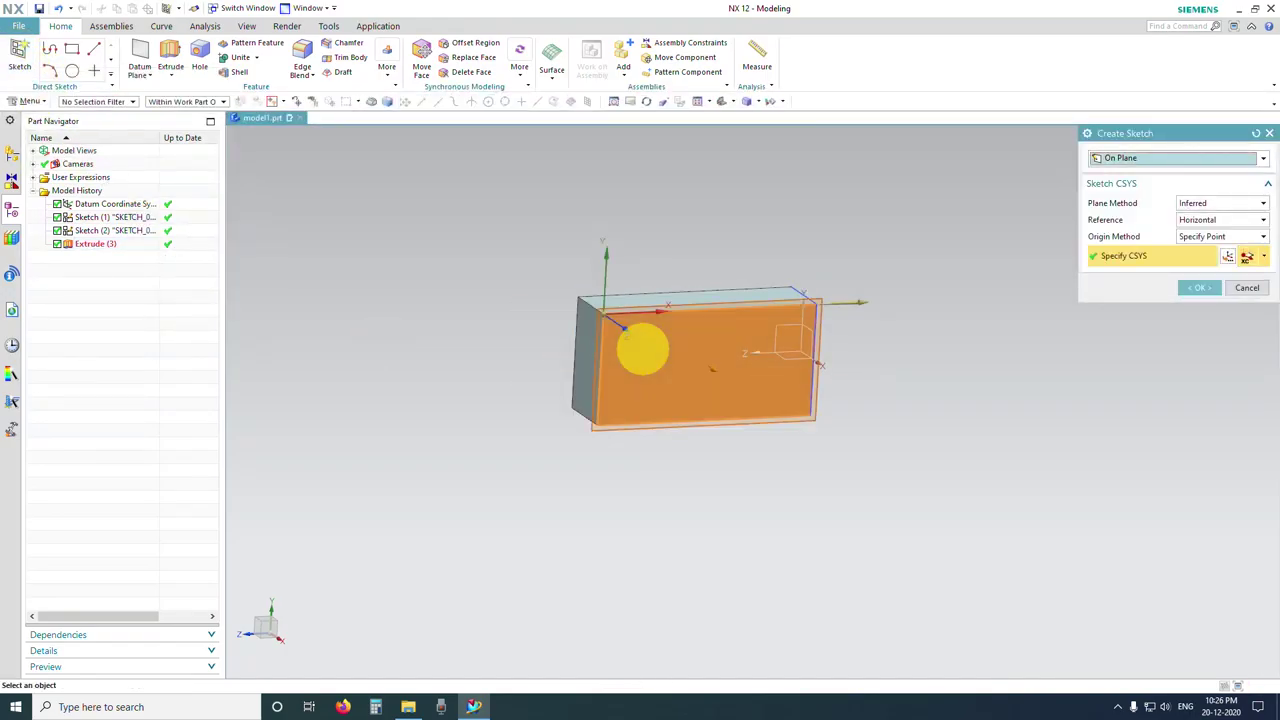
pyautogui.click(1204, 289)
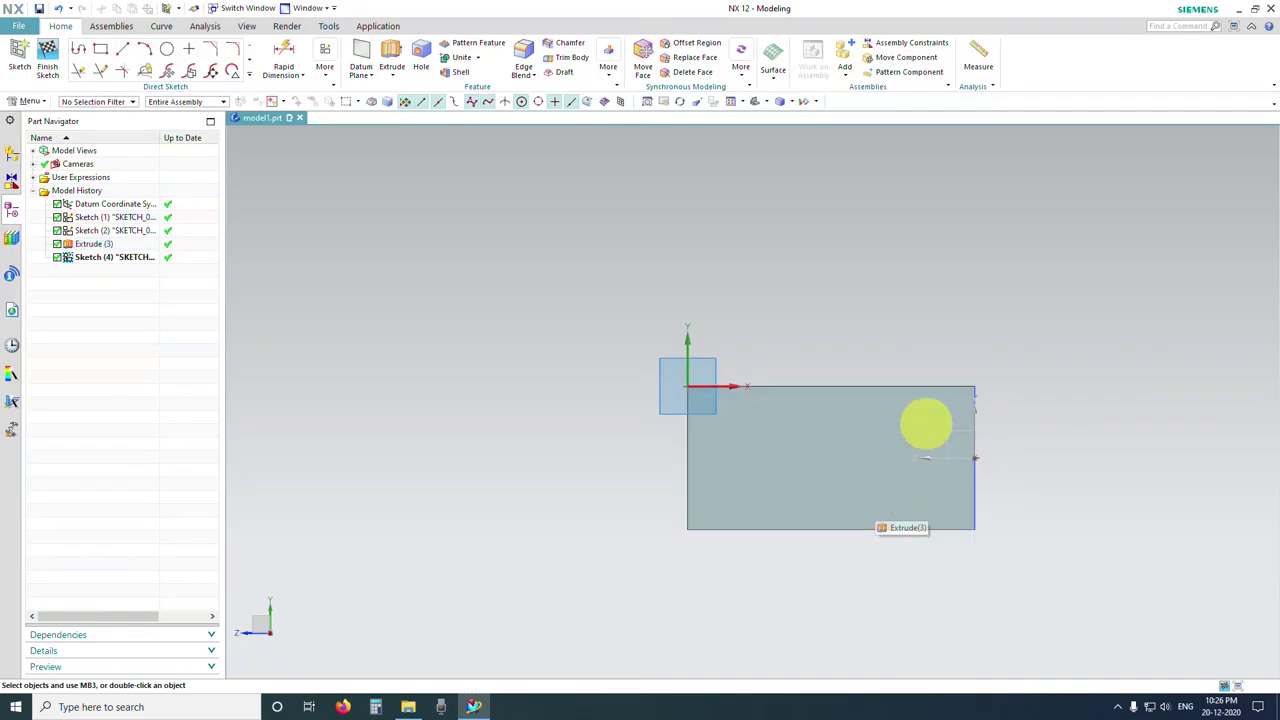
# Step: Draw a two-point rectangle about 43 by 17 mm on the side face, starting from the sketch origin at the block's corner
pyautogui.keyDown('shift'); pyautogui.moveTo(857, 477); pyautogui.dragTo(868, 512, button='middle'); pyautogui.keyUp('shift')
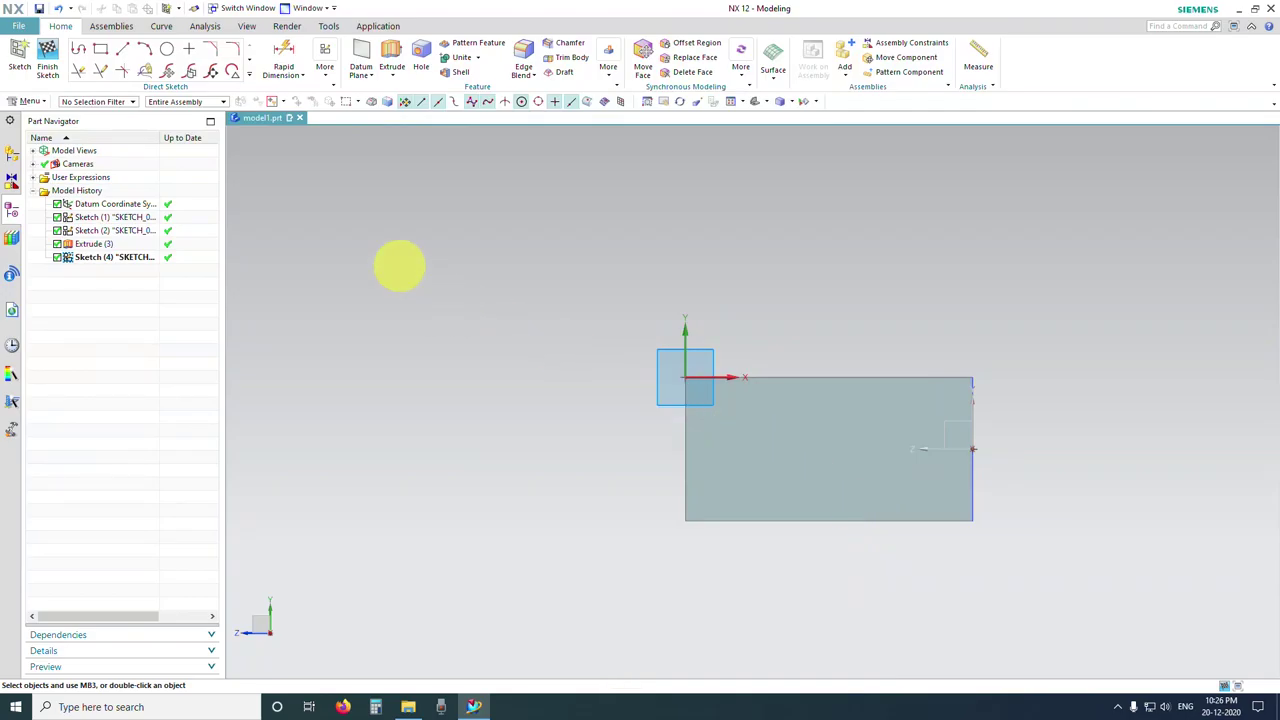
pyautogui.click(100, 49)
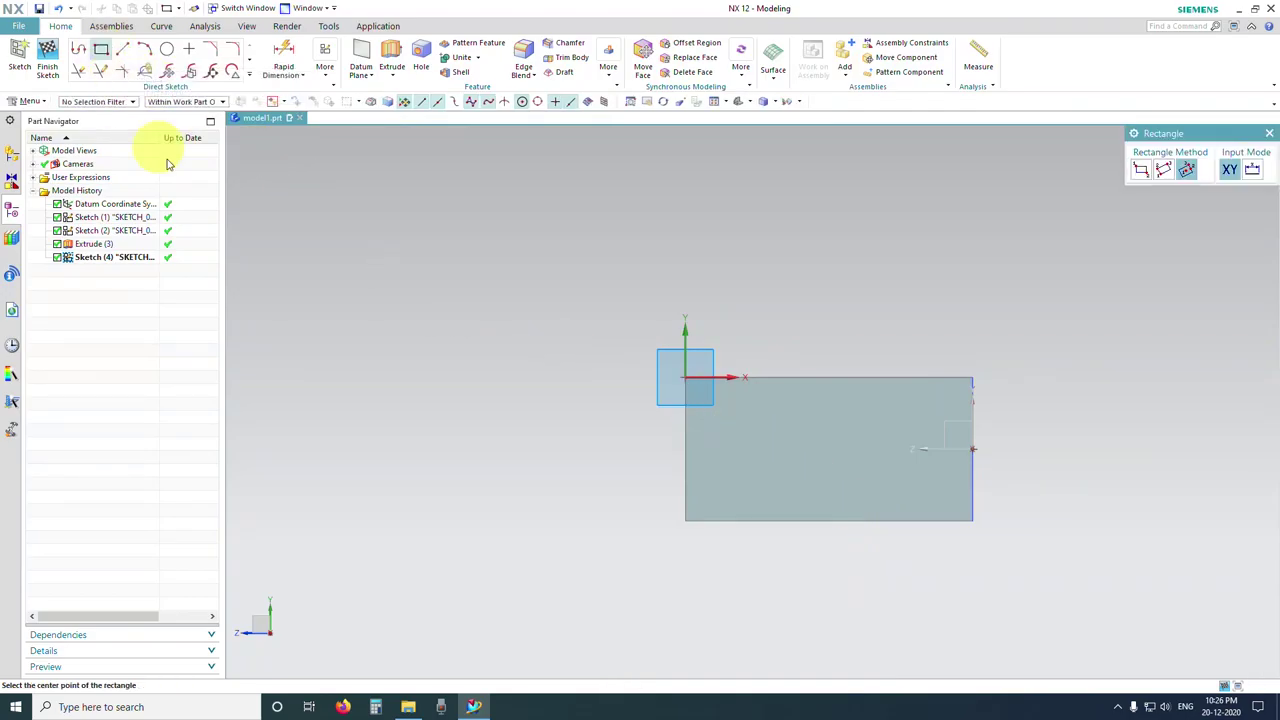
pyautogui.click(1140, 169)
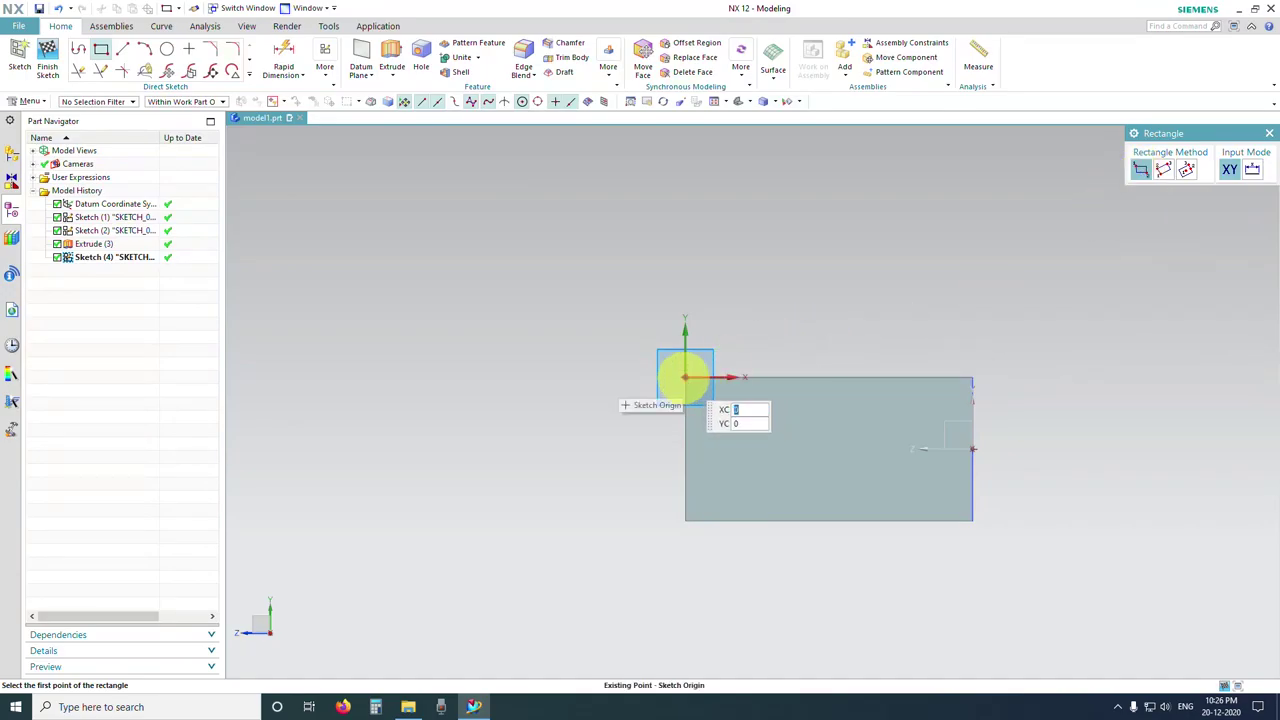
pyautogui.click(685, 377)
pyautogui.click(806, 424)
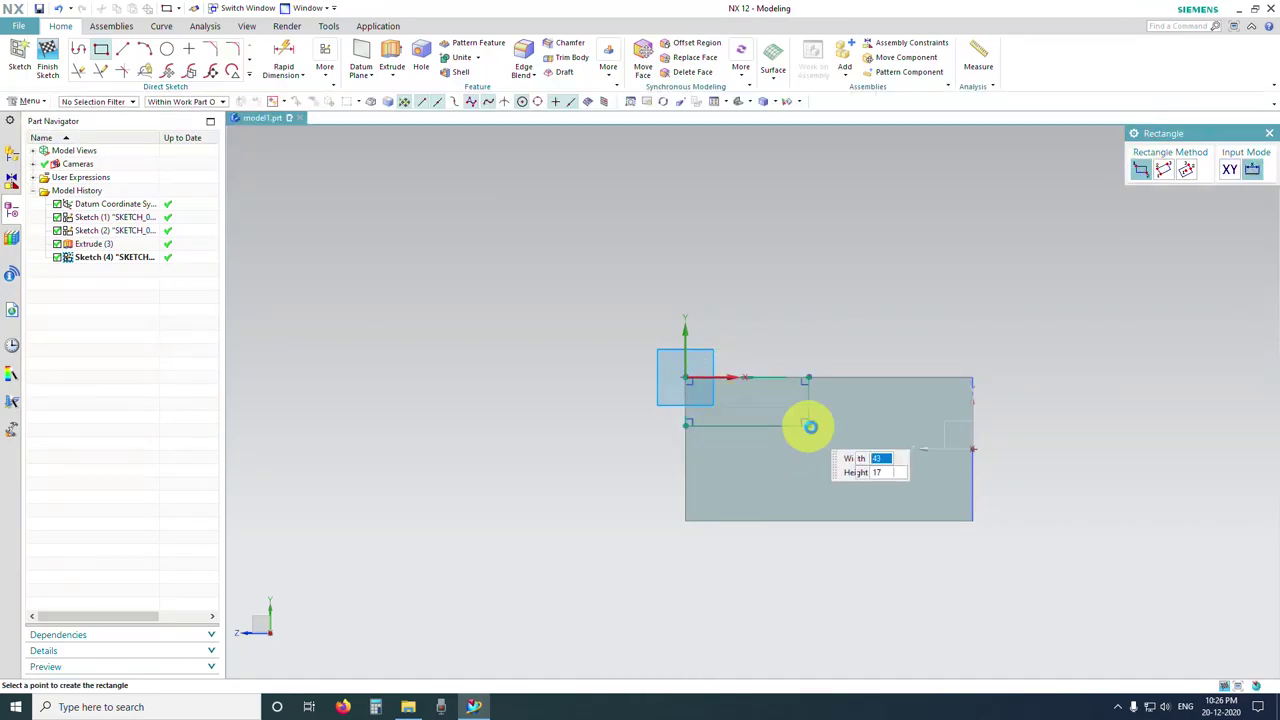
pyautogui.press('Escape')
# Step: Set the corner rectangle's height to 10 mm and its width to 35 mm, with both dimensions placed outside the profile
pyautogui.click(751, 397)
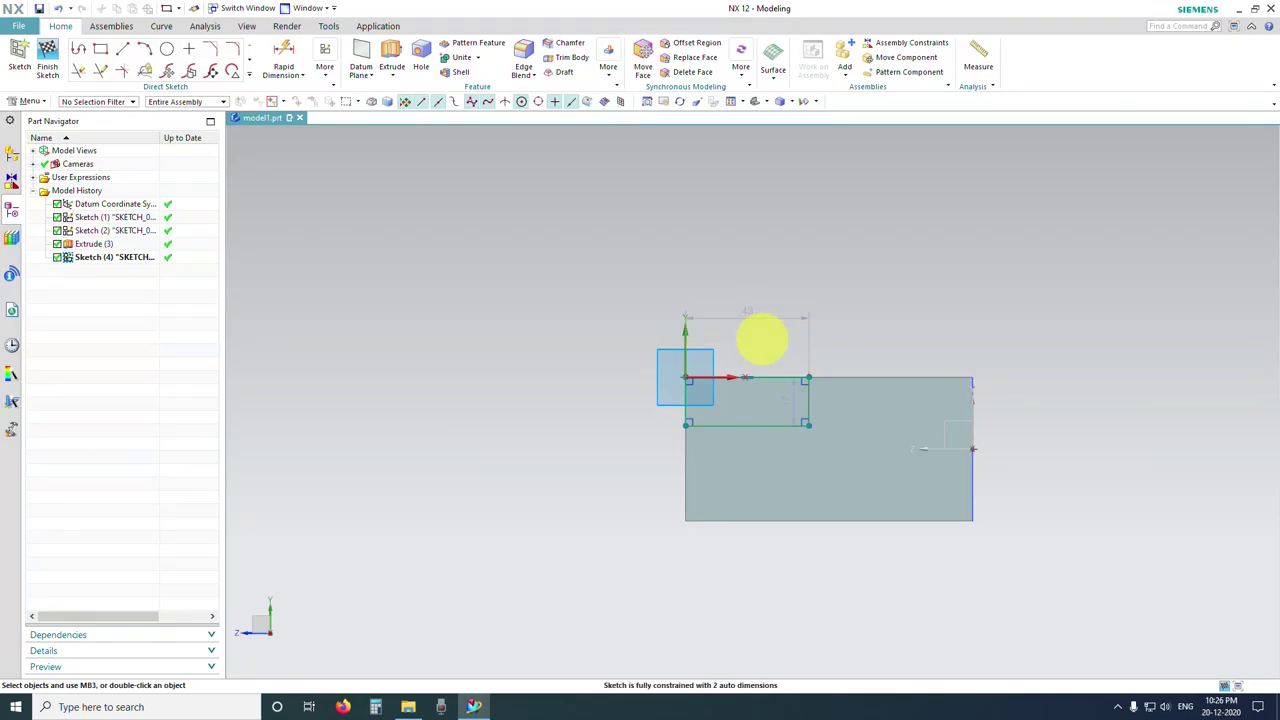
pyautogui.click(711, 401)
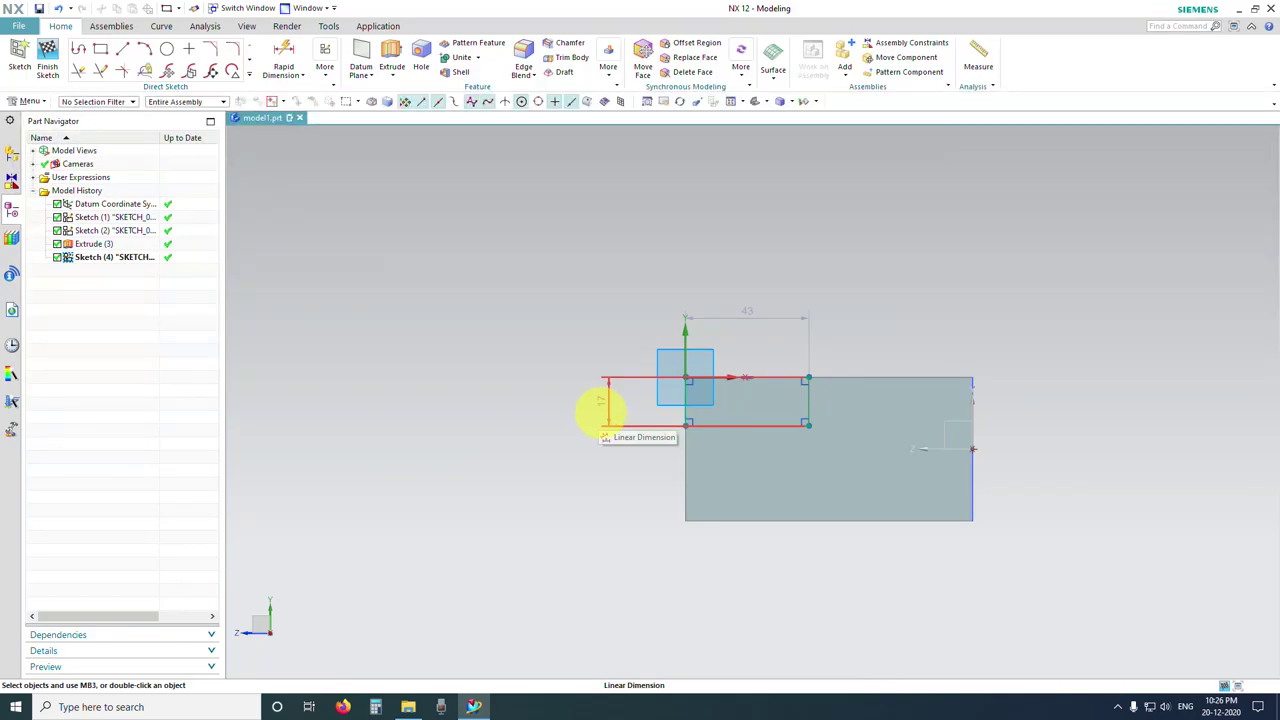
pyautogui.click(603, 400)
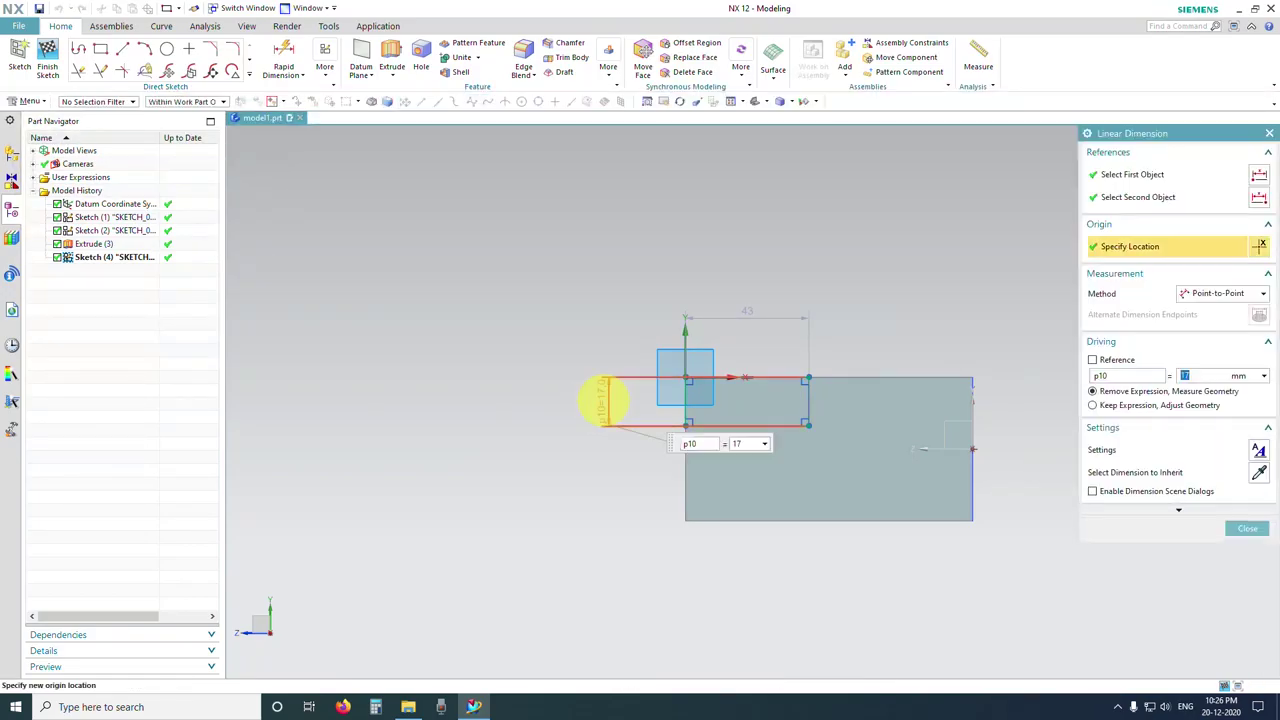
pyautogui.write('10')
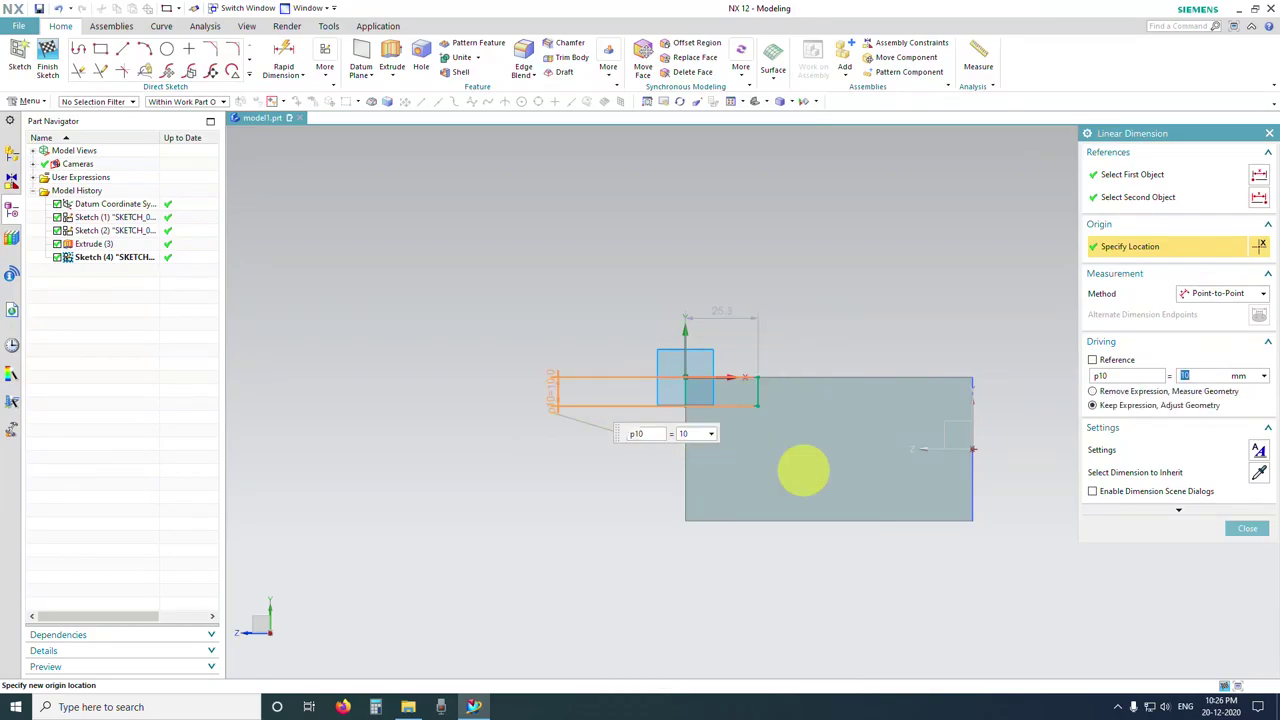
pyautogui.press('Return')
pyautogui.scroll(3, 790, 398)
pyautogui.press('Escape')
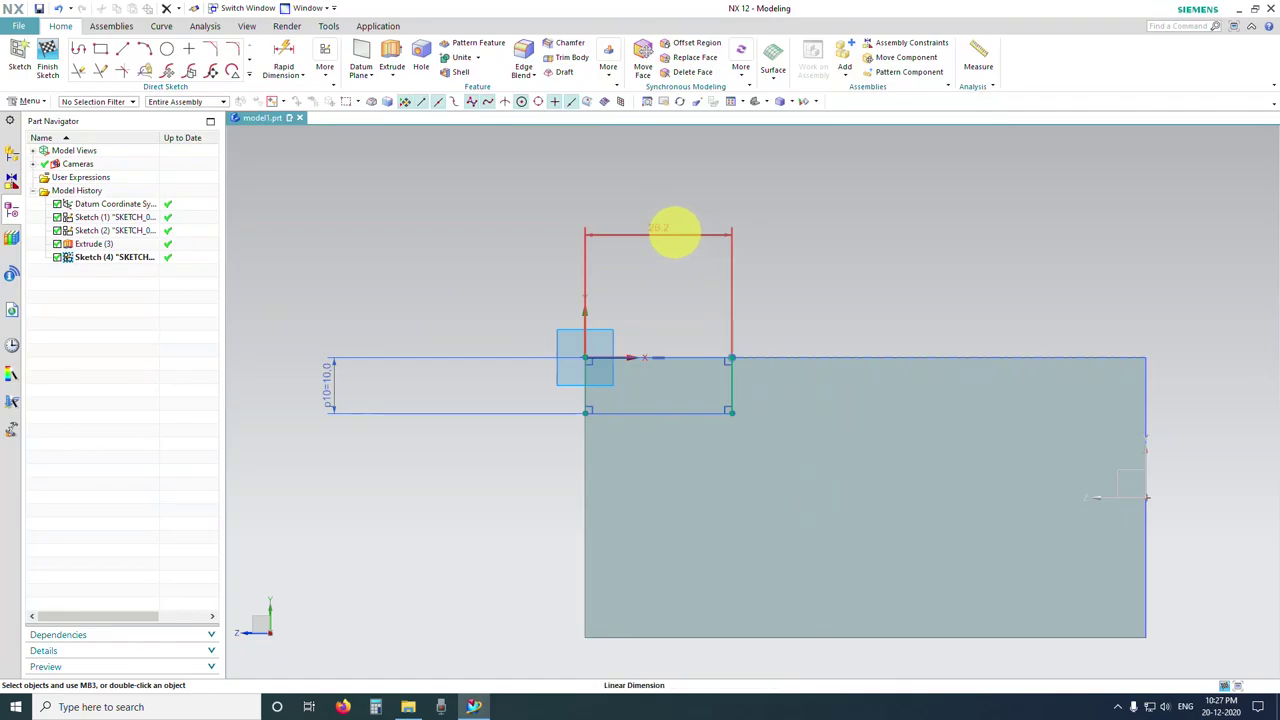
pyautogui.doubleClick(662, 228)
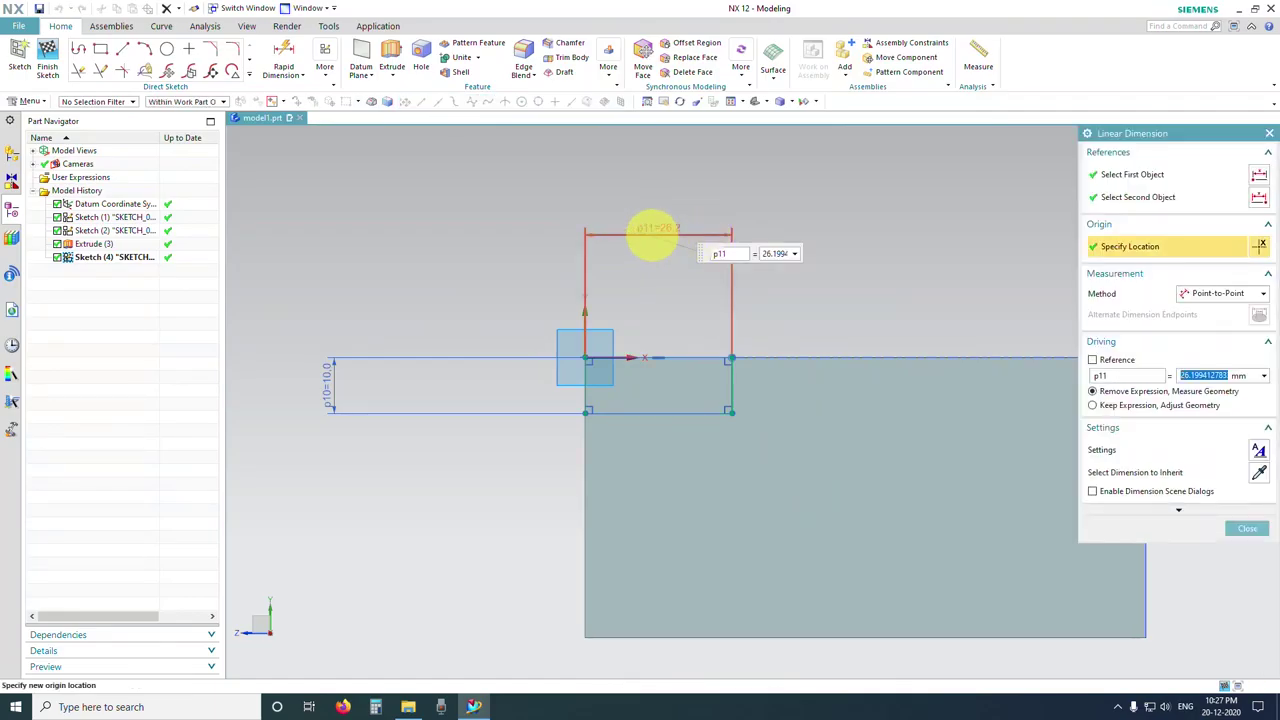
pyautogui.write('35')
pyautogui.press('Return')
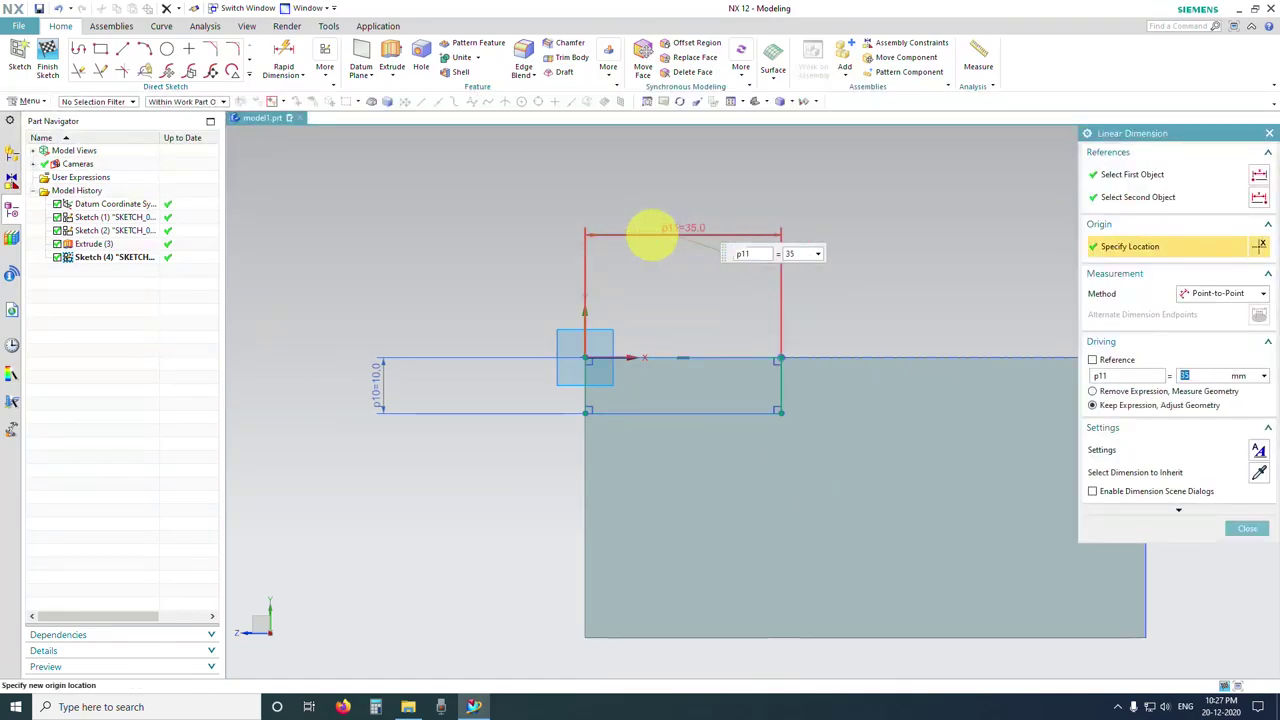
pyautogui.middleClick(665, 318)
# Step: Extrude the 35 by 10 mm corner rectangle in the reversed direction into the block, ending Until Next, with Boolean set to Subtract
pyautogui.moveTo(791, 343); pyautogui.dragTo(790, 380, button='middle')
pyautogui.click(391, 58)
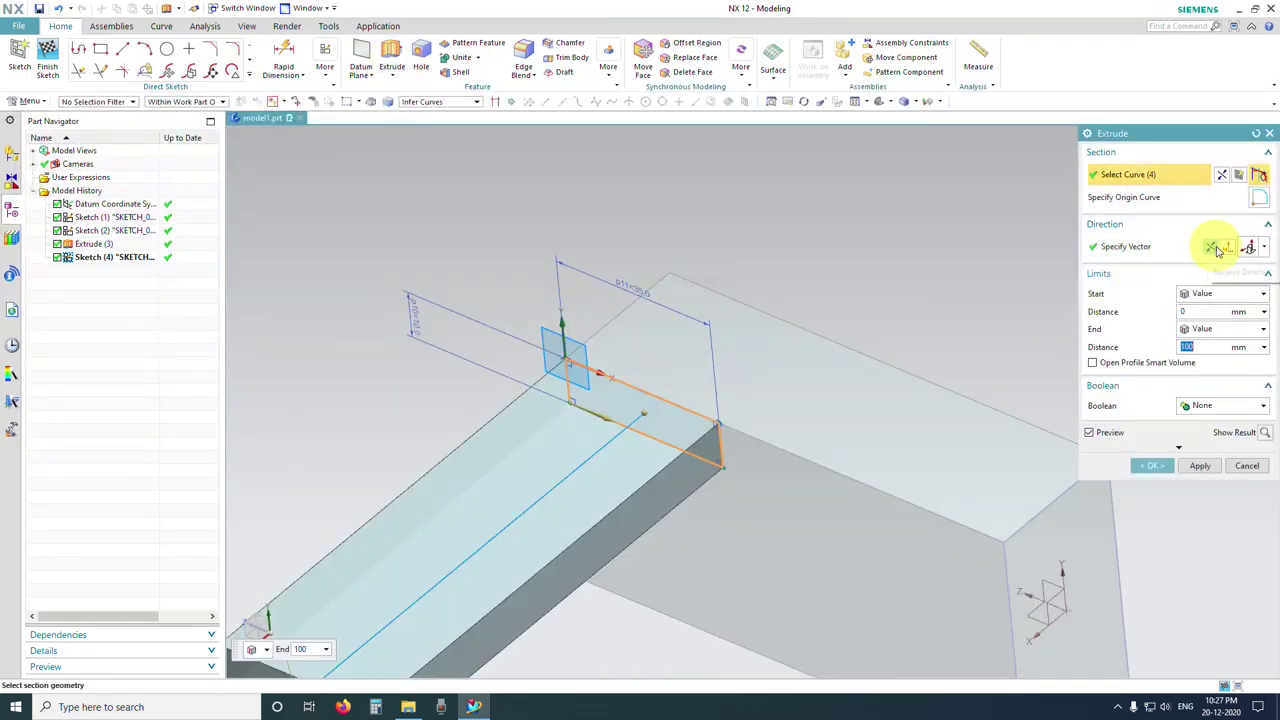
pyautogui.click(1212, 247)
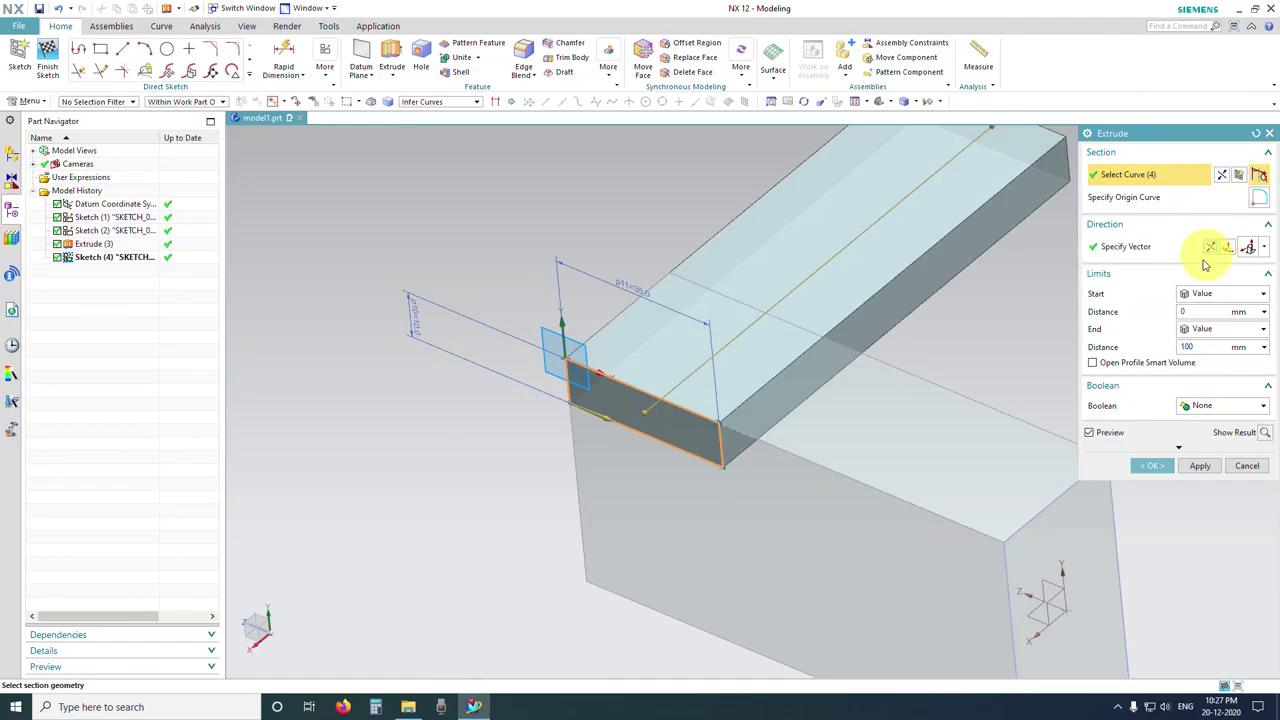
pyautogui.click(1224, 329)
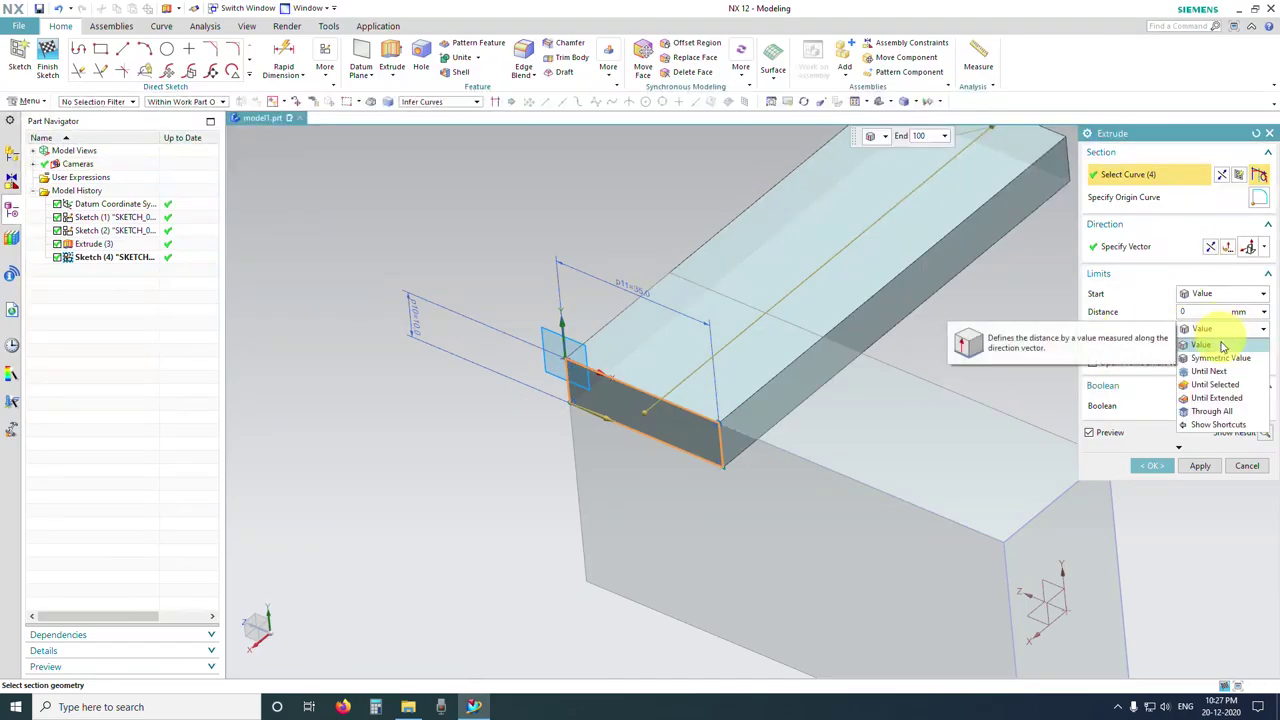
pyautogui.click(1212, 371)
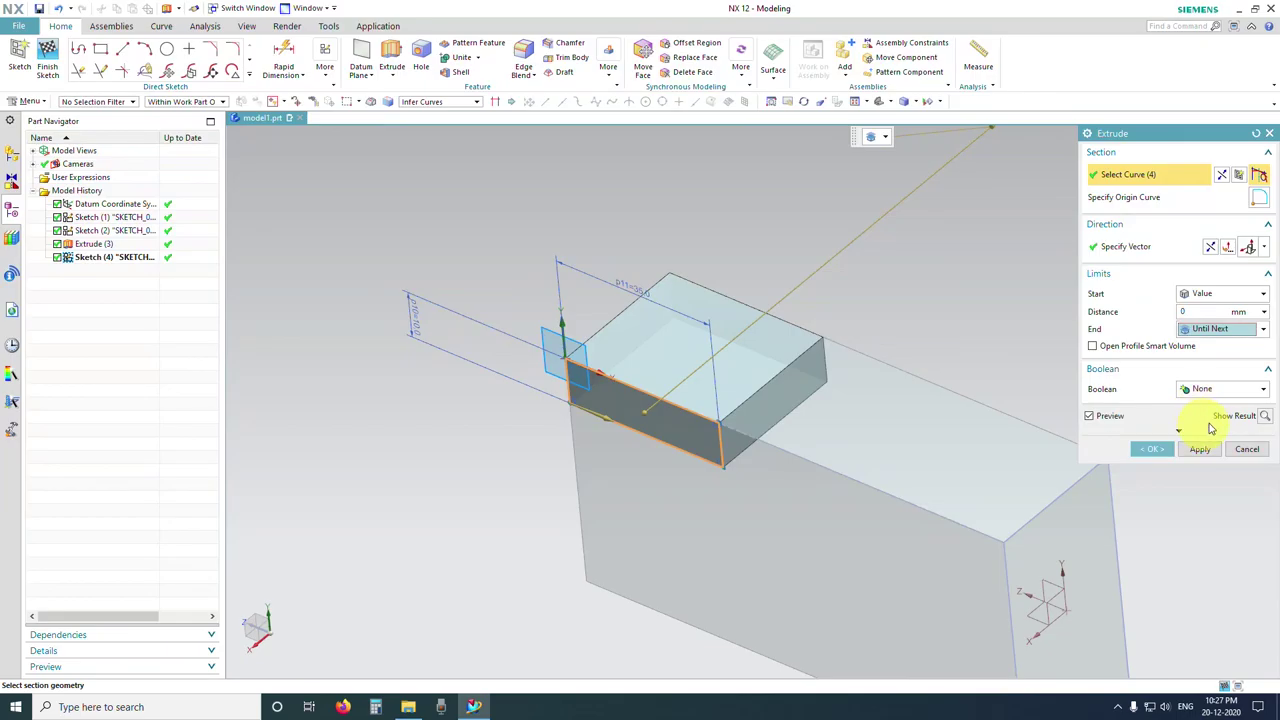
pyautogui.click(1216, 390)
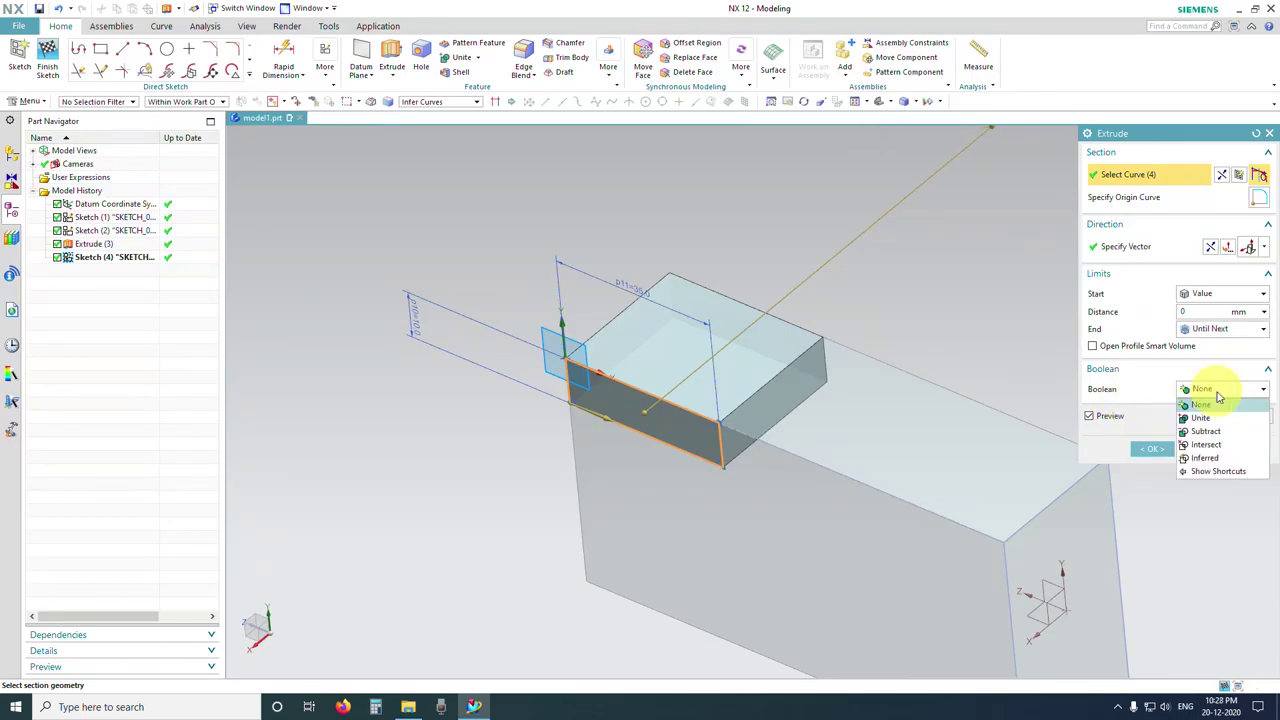
pyautogui.click(1216, 432)
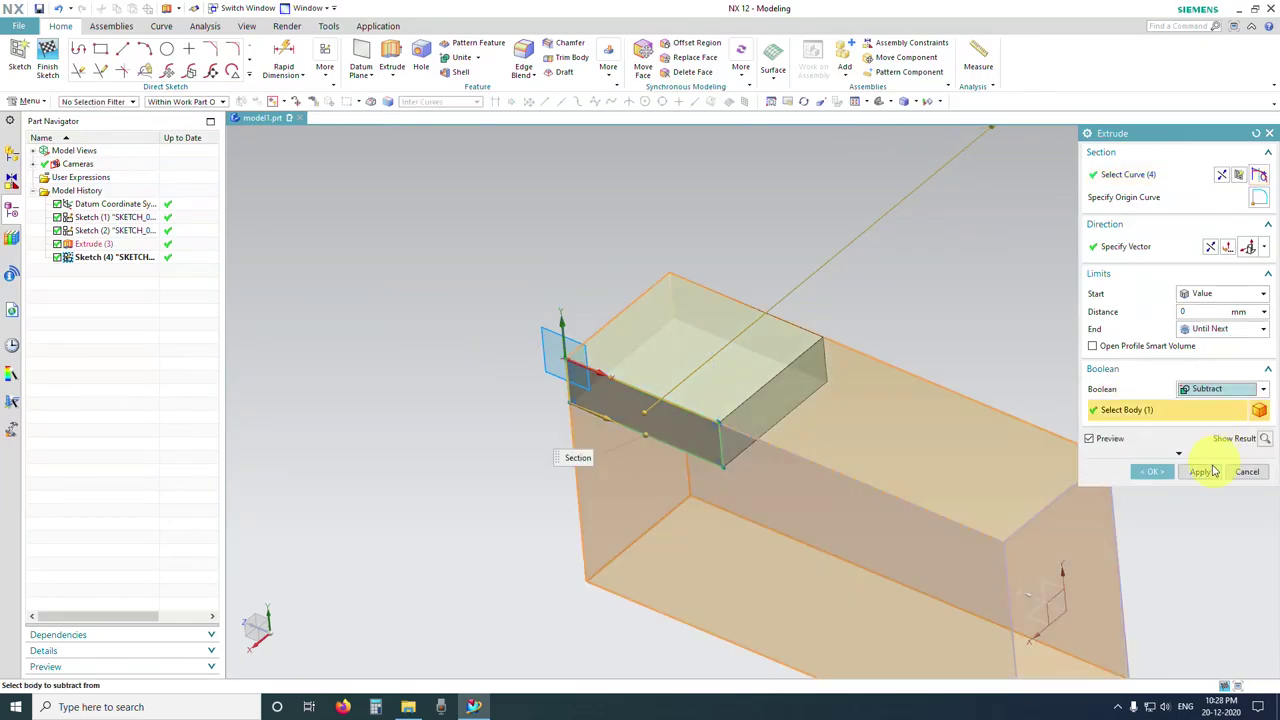
pyautogui.click(1140, 469)
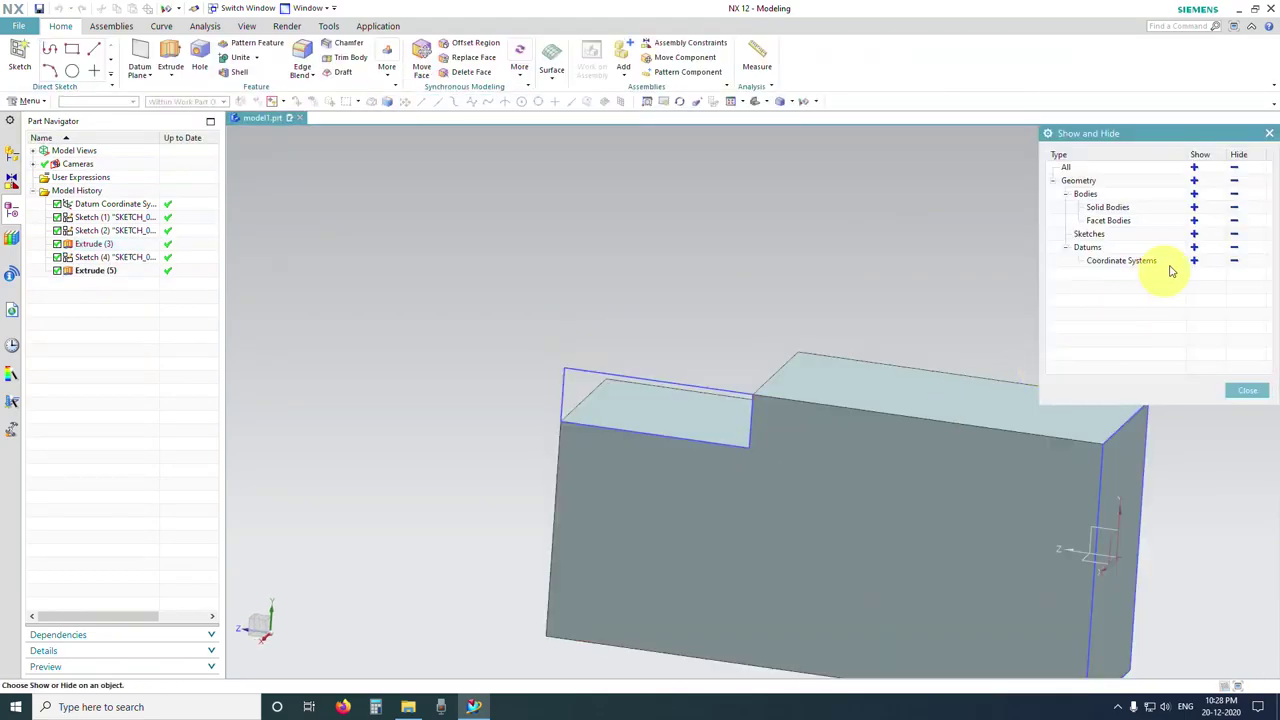
# Step: Hide all sketches so that only the notched block and the datum coordinate system are displayed
pyautogui.click(1232, 240)
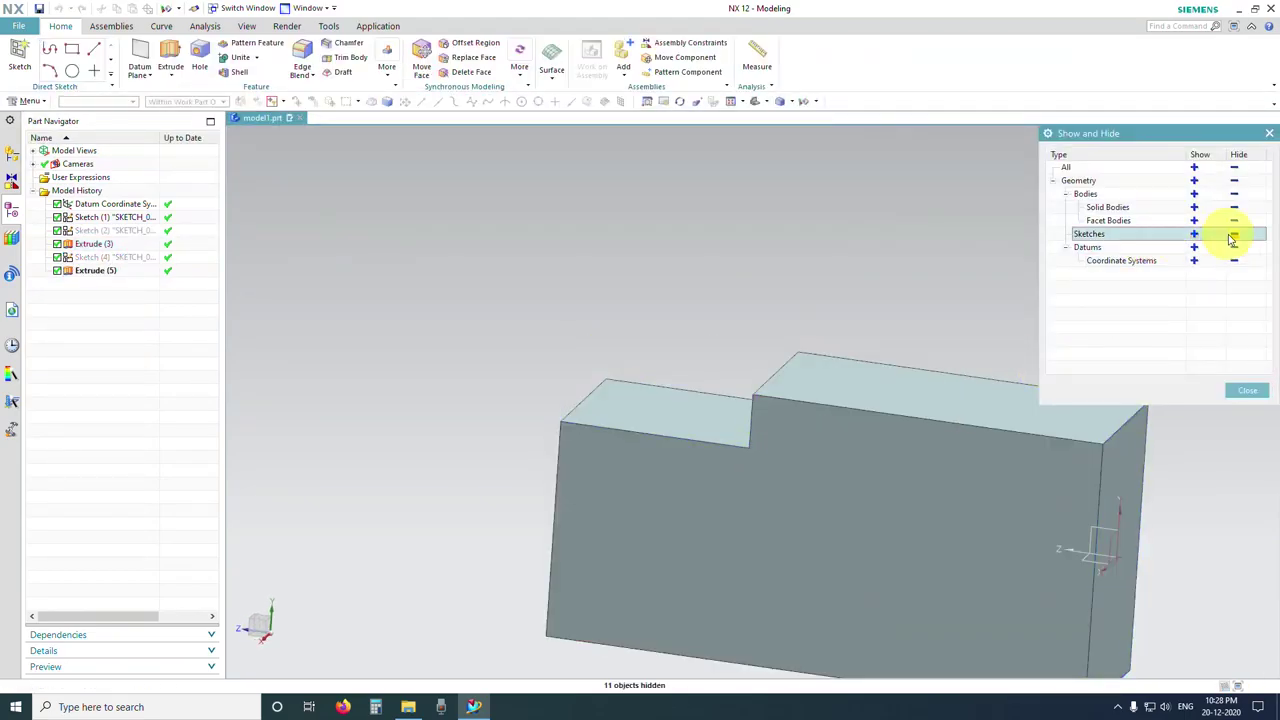
pyautogui.middleClick(911, 371)
# Step: Create a new sketch on the block's upper top face beside the corner notch
pyautogui.scroll(-3, 808, 414)
pyautogui.scroll(5, 794, 410)
pyautogui.moveTo(780, 414); pyautogui.dragTo(846, 410, button='middle')
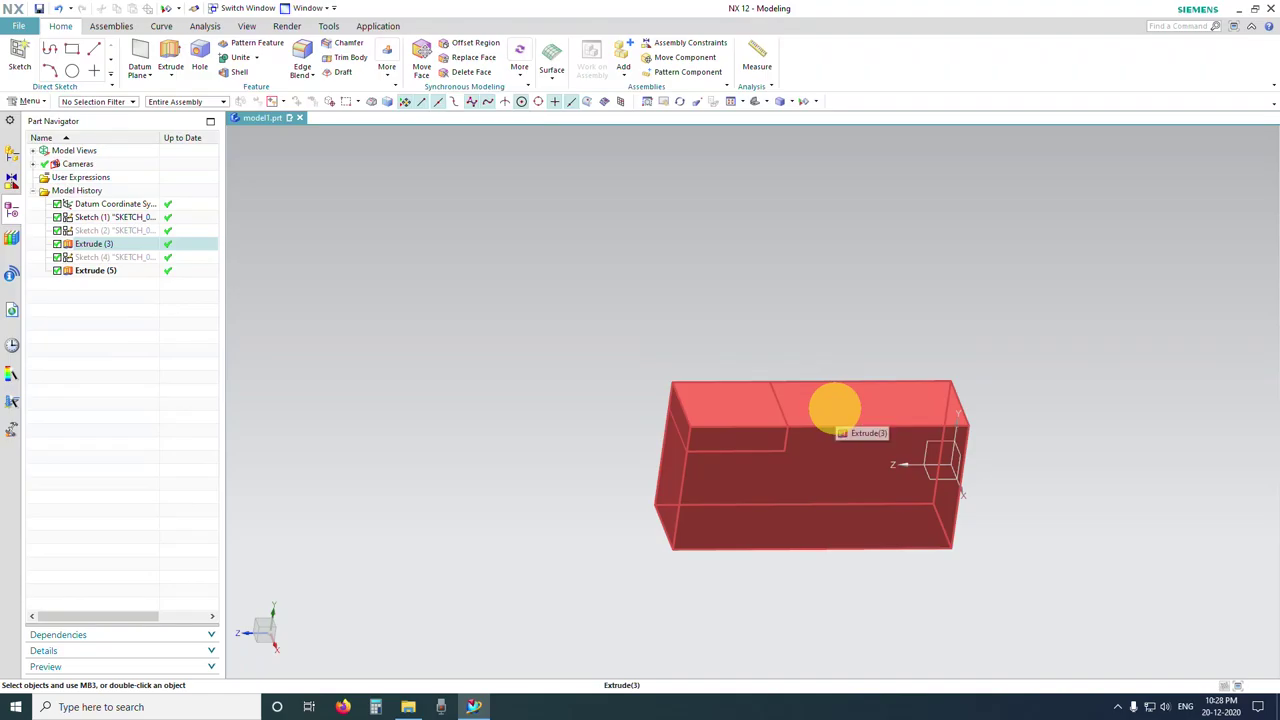
pyautogui.click(19, 55)
pyautogui.click(833, 407)
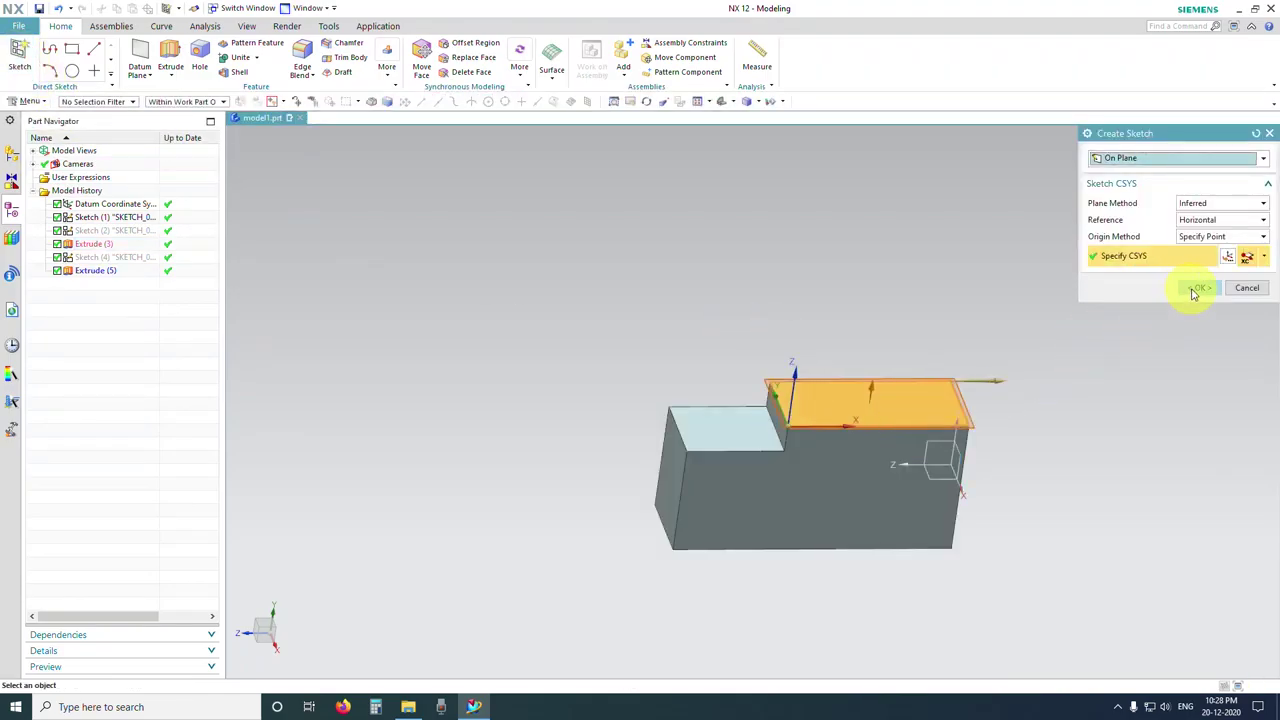
pyautogui.click(1195, 290)
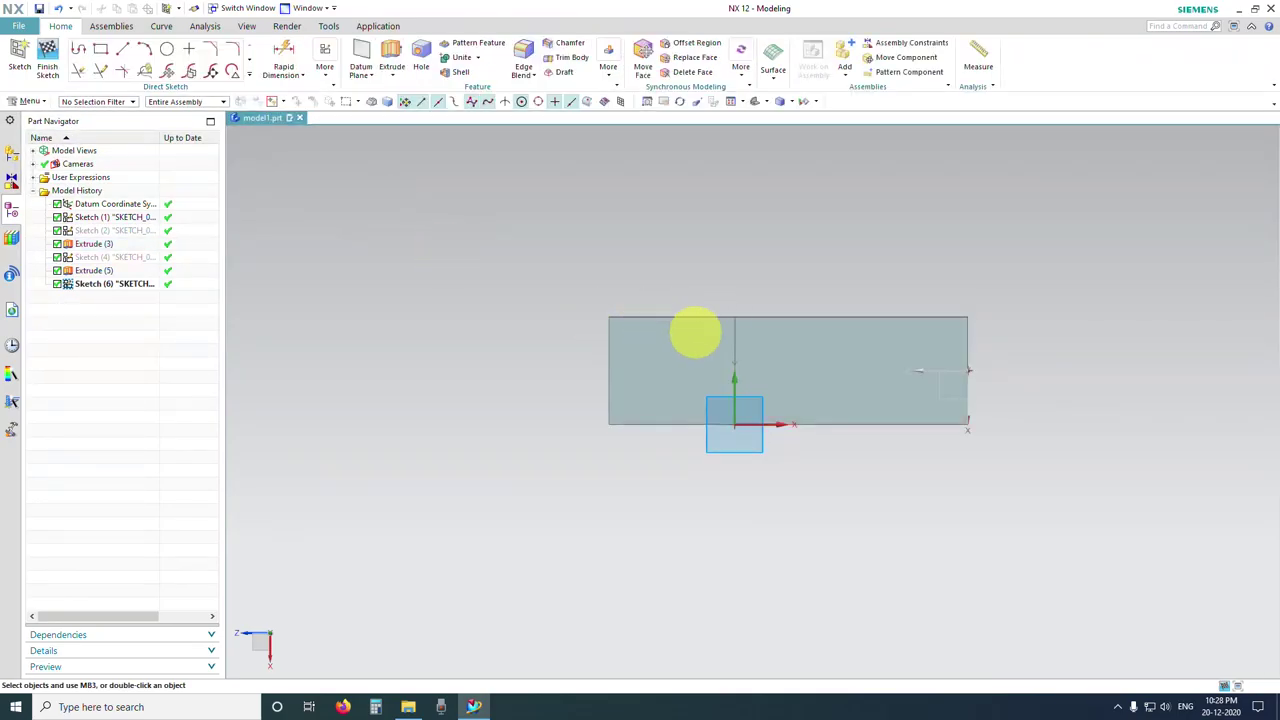
# Step: Draw two separate rectangles about 41 mm long, one from each outer corner of the block's notched end, running along the long edges
pyautogui.click(100, 52)
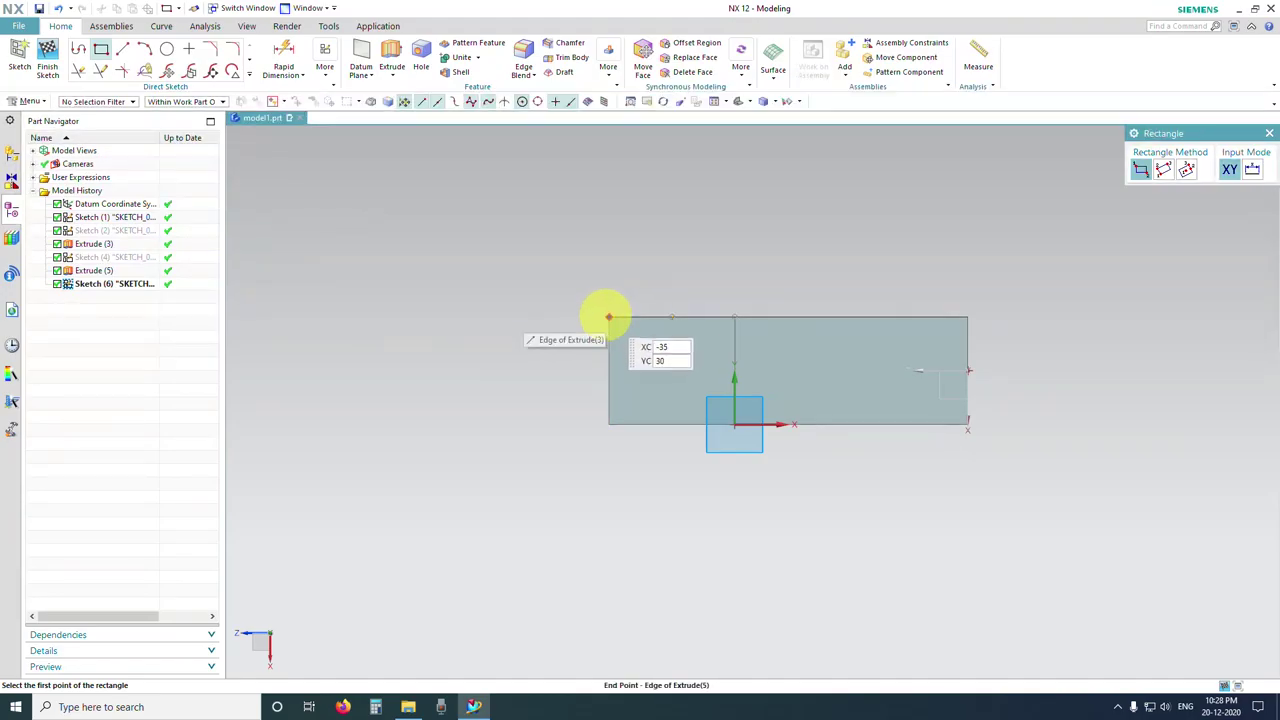
pyautogui.click(609, 317)
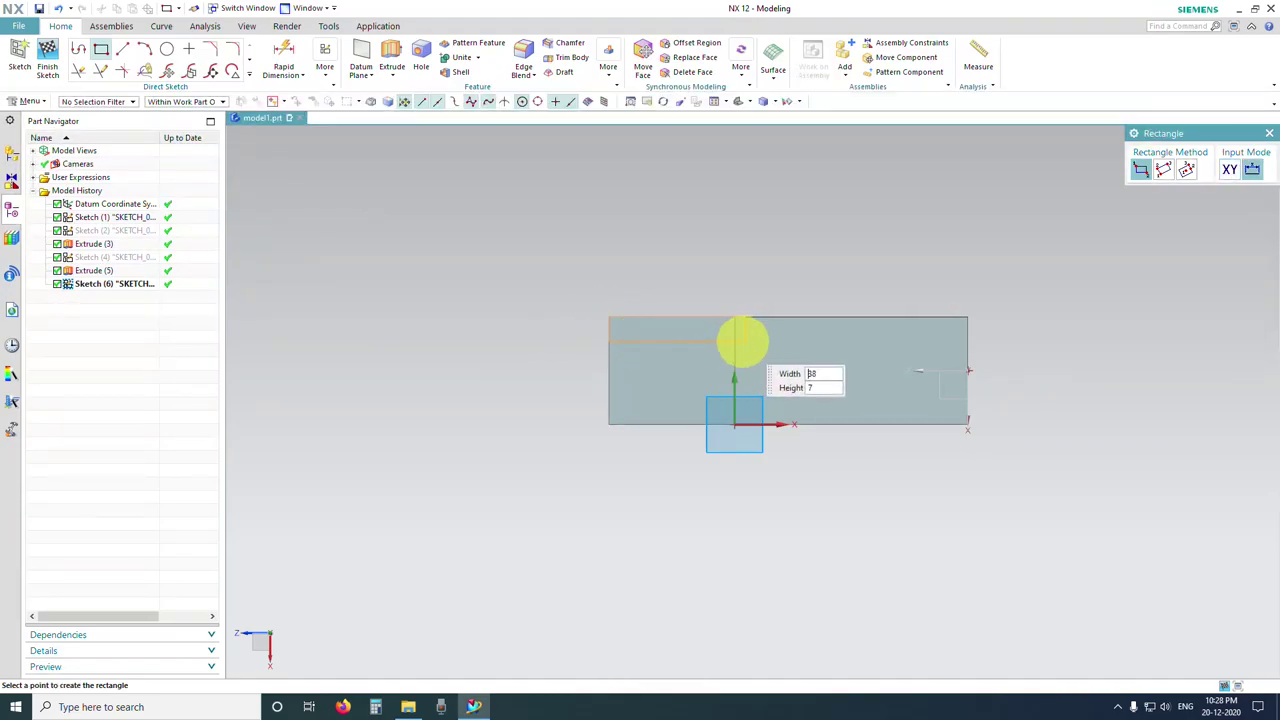
pyautogui.click(756, 346)
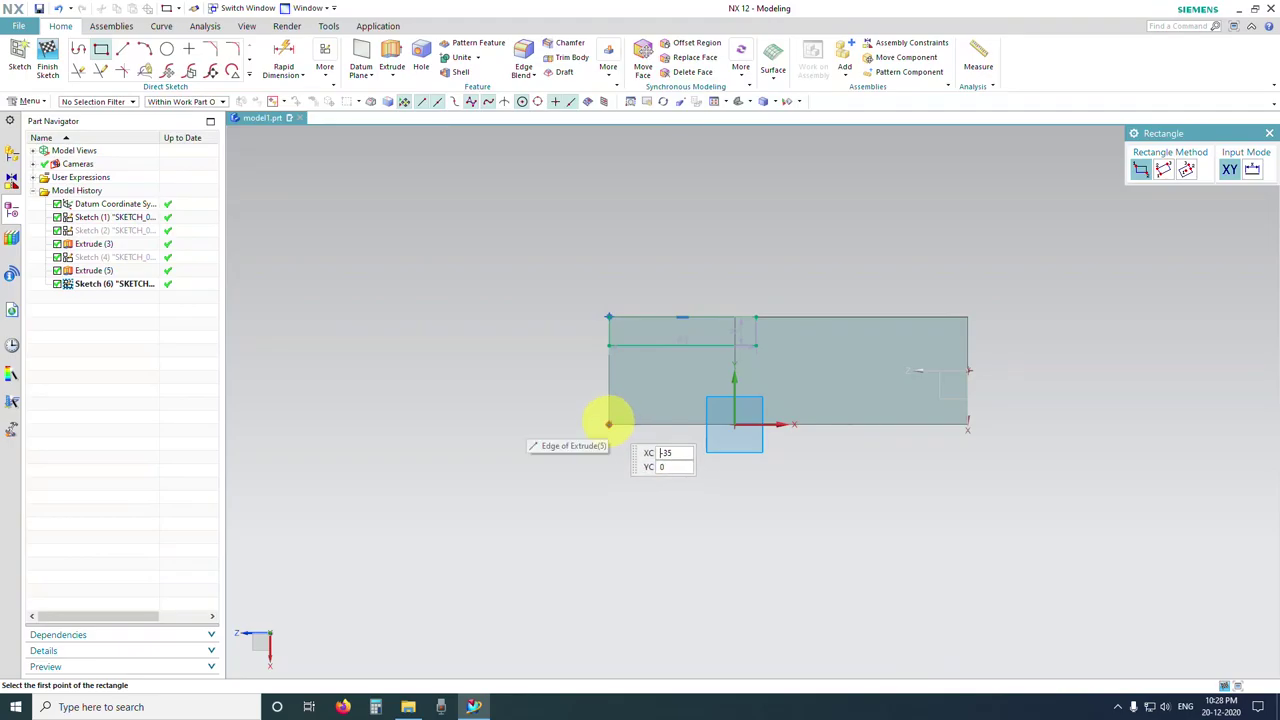
pyautogui.click(619, 421)
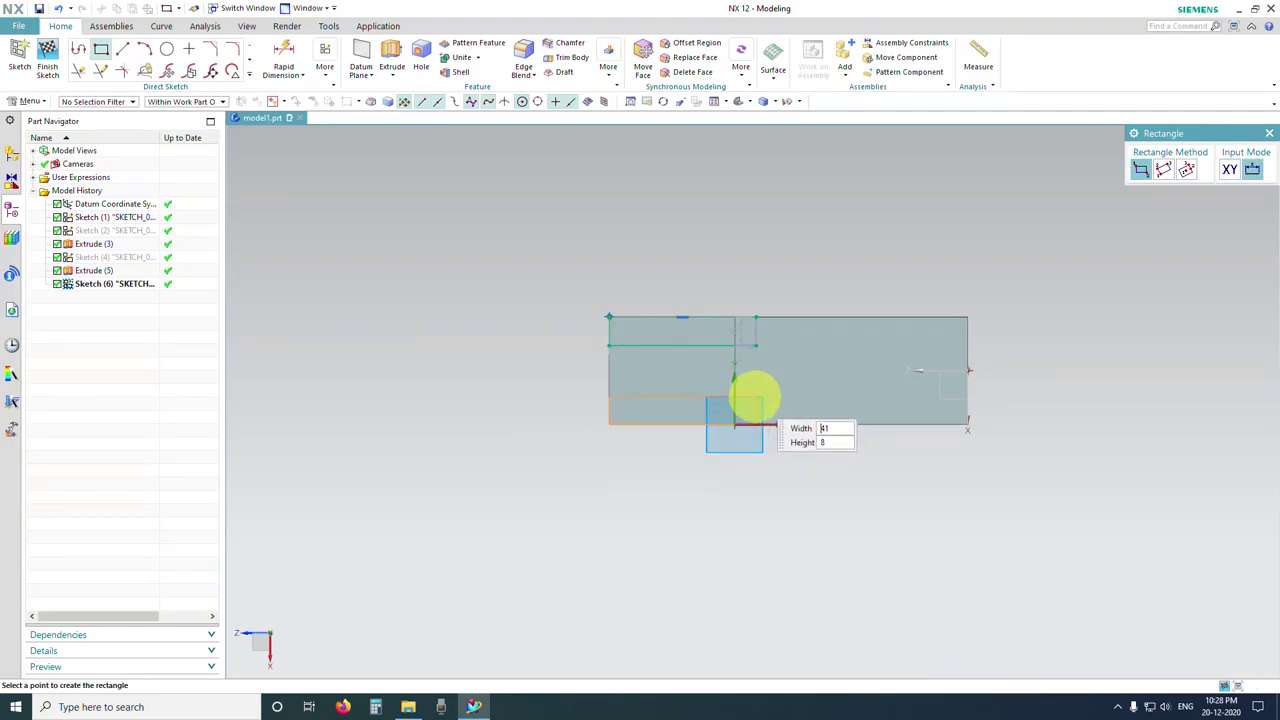
pyautogui.click(755, 388)
pyautogui.press('Escape')
pyautogui.scroll(3, 791, 375)
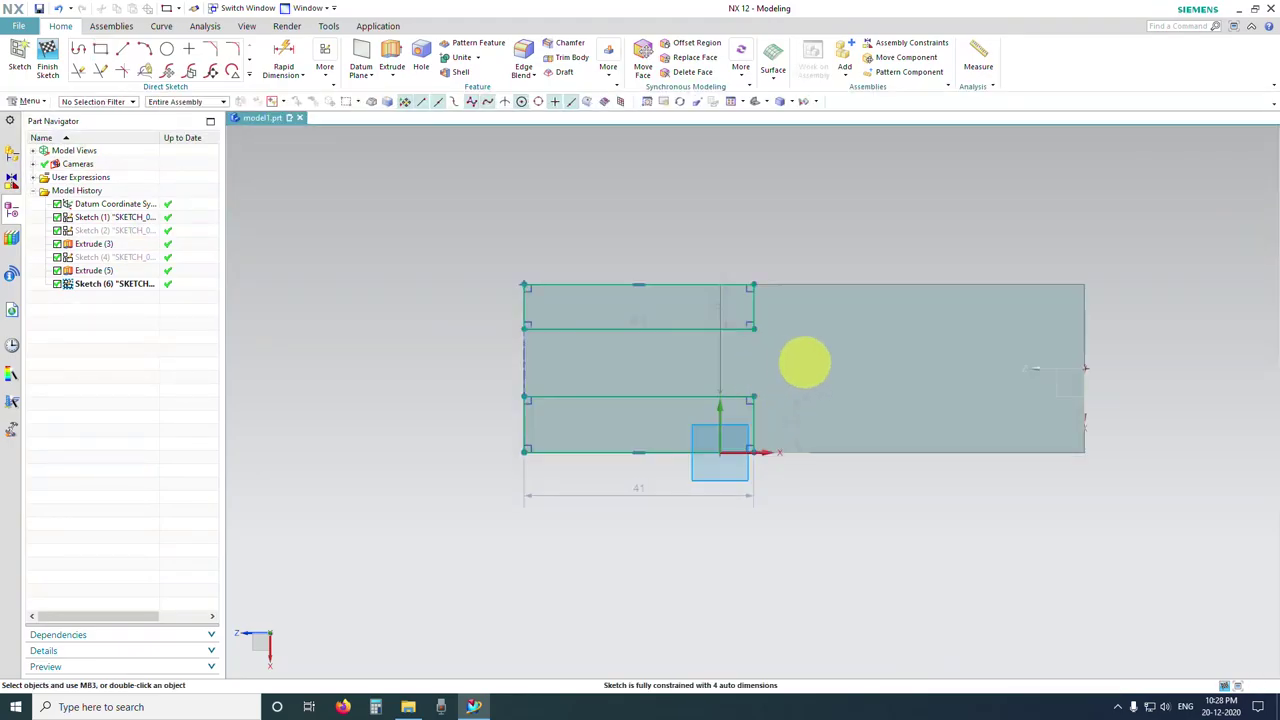
# Step: Make the inner long edges of the two rectangles symmetric about the datum coordinate system's Z axis
pyautogui.click(327, 72)
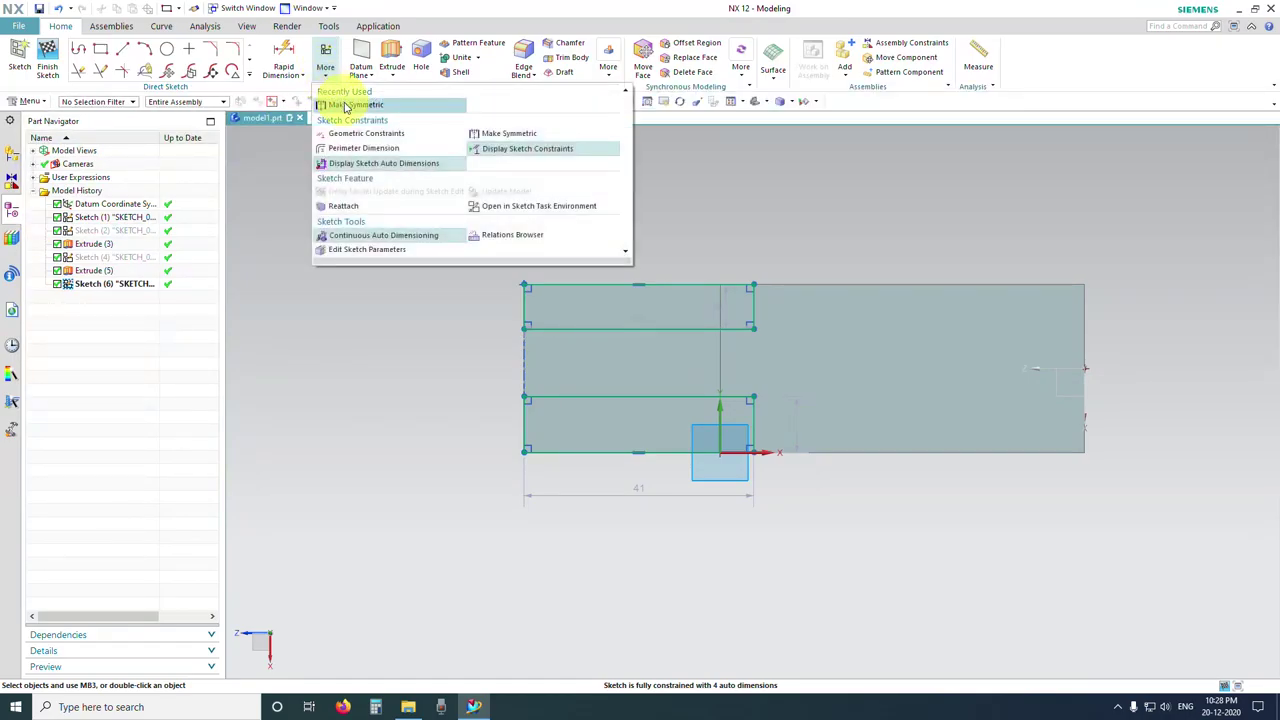
pyautogui.click(362, 105)
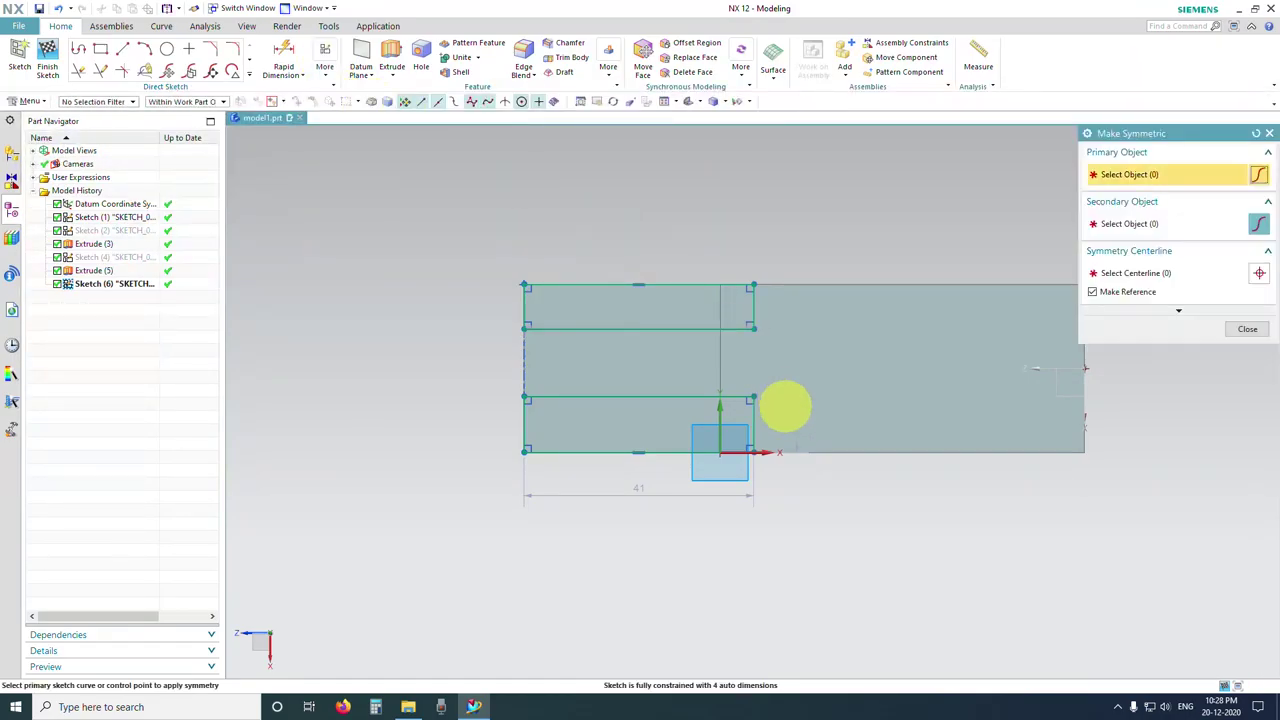
pyautogui.click(748, 398)
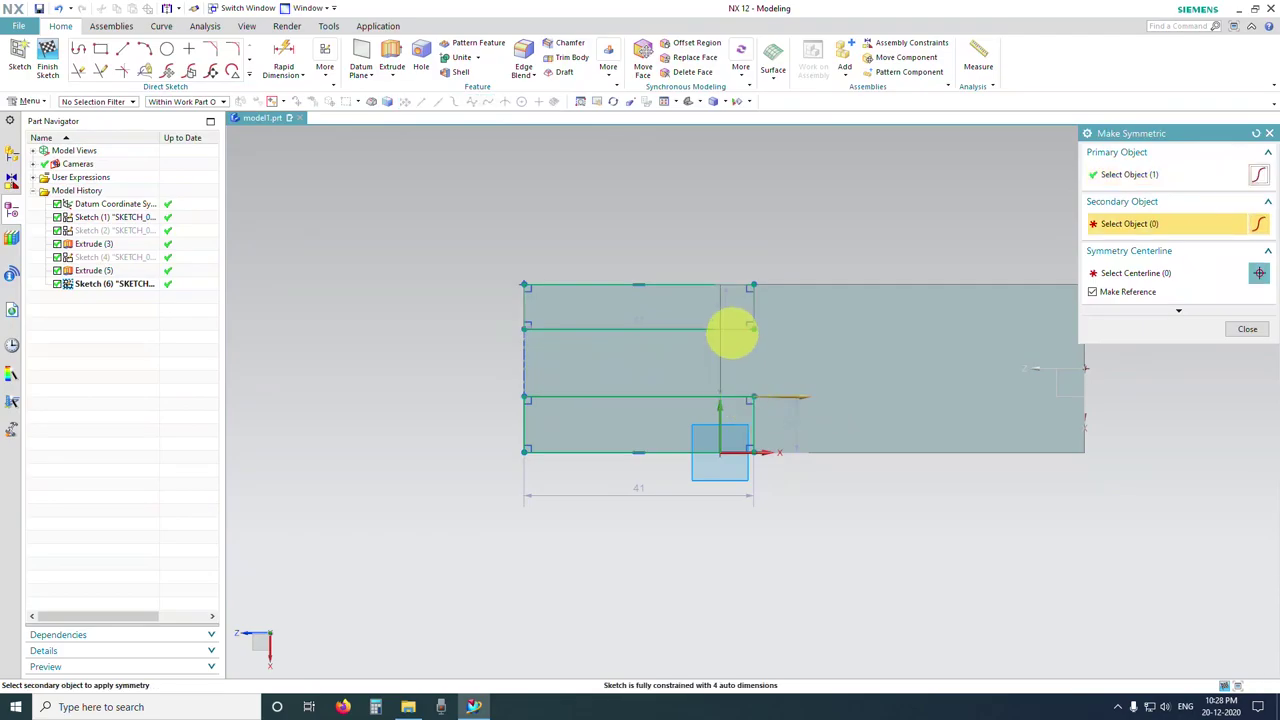
pyautogui.click(734, 331)
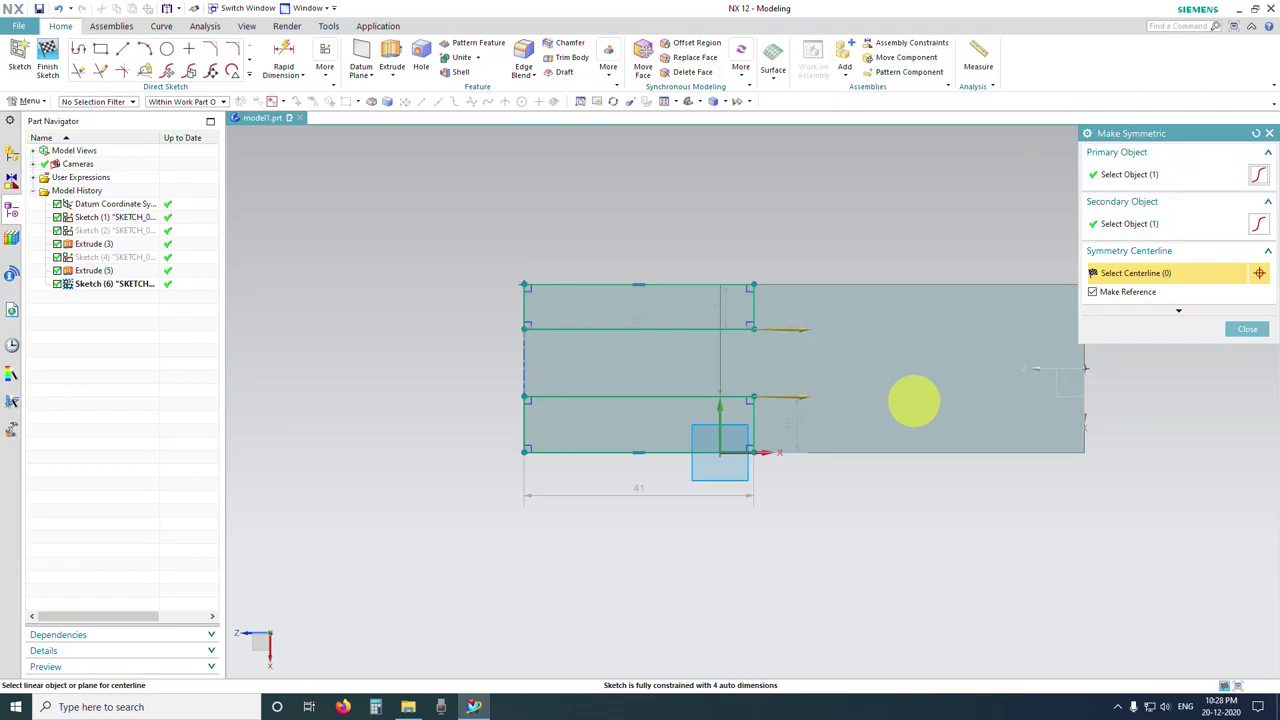
pyautogui.click(1036, 368)
pyautogui.middleClick(745, 352)
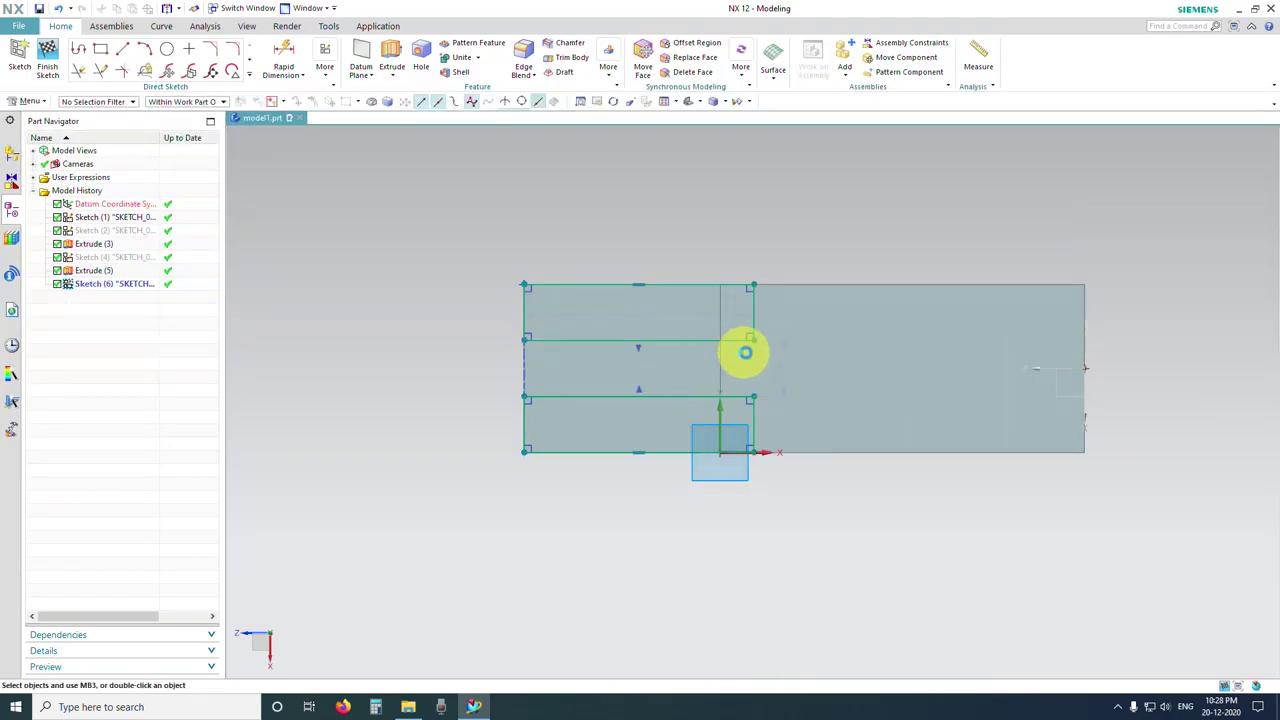
# Step: Stretch the rectangles slightly by their inner corner and set the gap between their inner edges to 10 mm
pyautogui.press('d')
pyautogui.moveTo(753, 340)
pyautogui.mouseDown()
pyautogui.moveTo(749, 323)
pyautogui.moveTo(757, 337)
pyautogui.mouseUp()
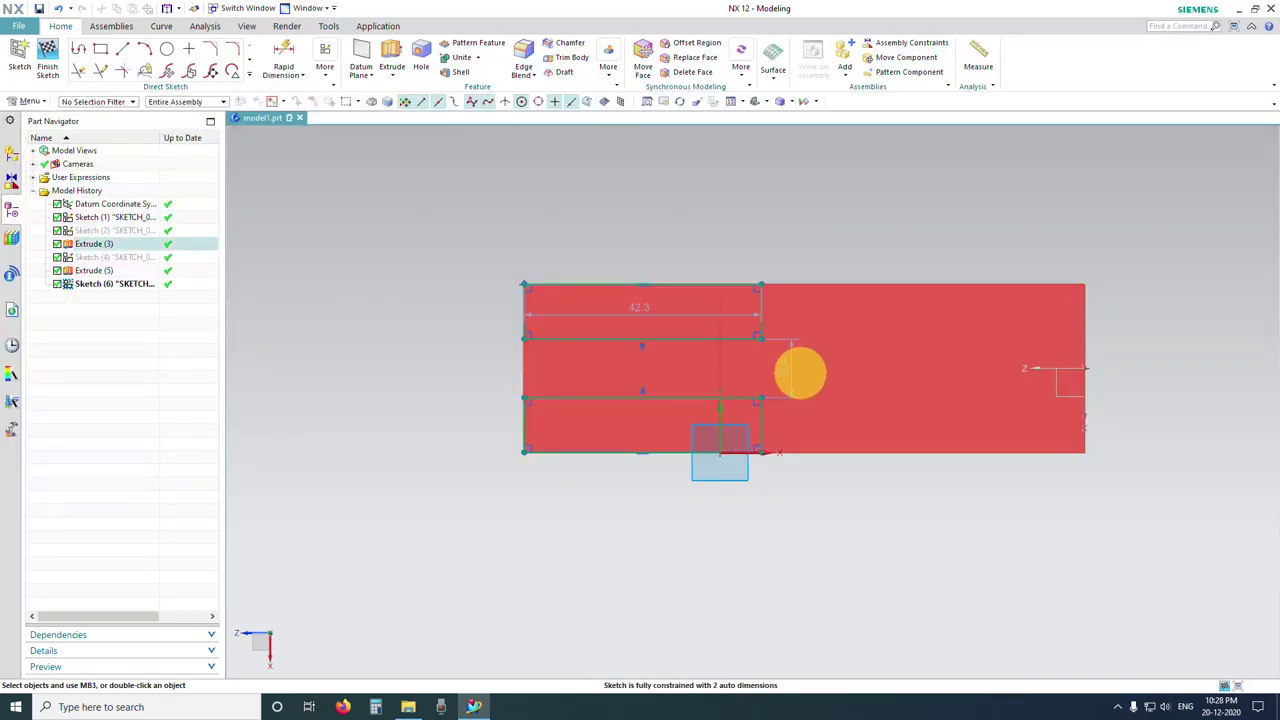
pyautogui.doubleClick(781, 367)
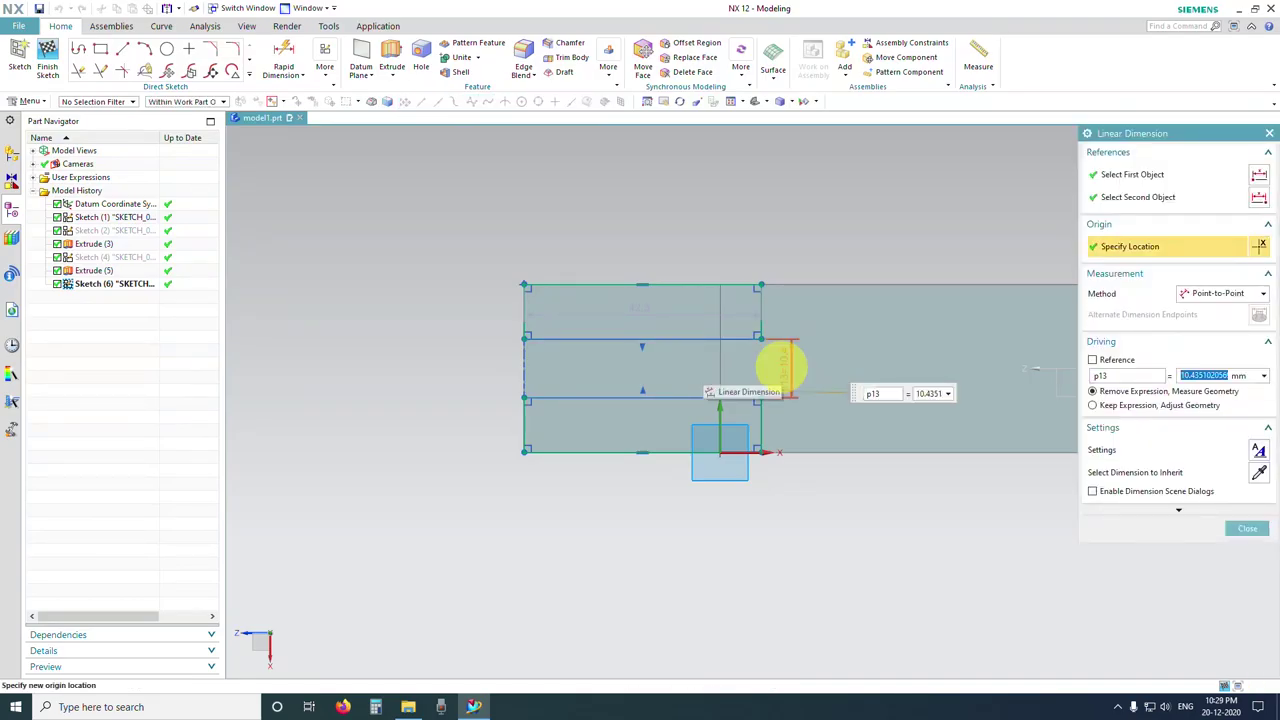
pyautogui.write('10')
pyautogui.press('Return')
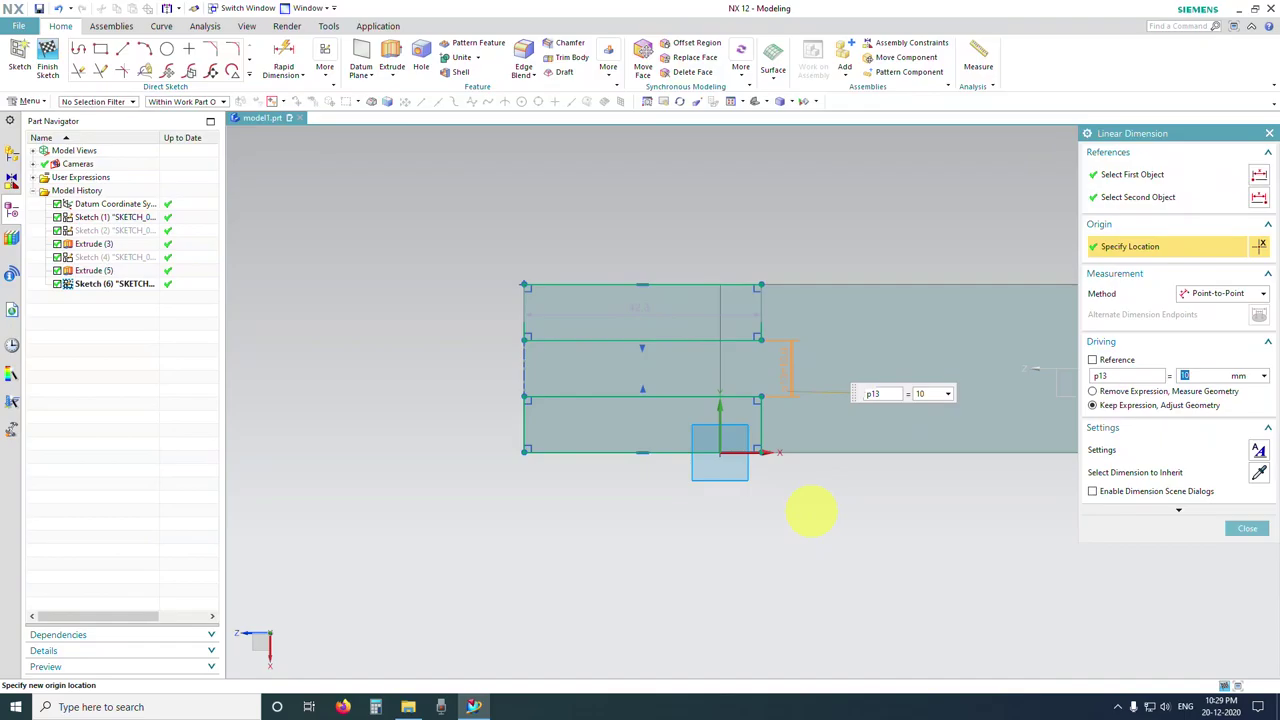
pyautogui.middleClick(811, 511)
# Step: Move the rectangles' length dimension outside the profile and set it to 50 mm
pyautogui.moveTo(791, 496); pyautogui.dragTo(808, 509, button='middle')
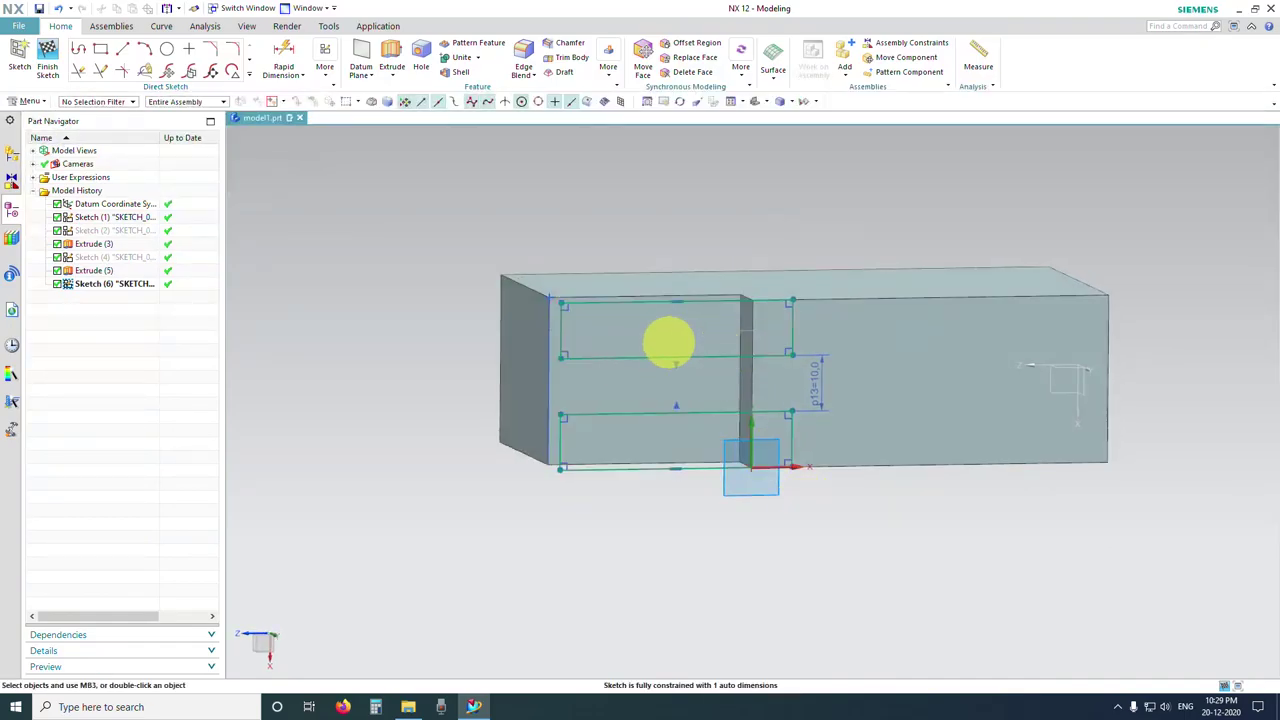
pyautogui.moveTo(671, 302); pyautogui.dragTo(677, 228)
pyautogui.click(681, 233)
pyautogui.press('Return')
pyautogui.middleClick(1176, 552)
# Step: Extrude both rectangles from 0 to 50 mm in the reversed direction, subtracting them from the block
pyautogui.moveTo(1176, 552); pyautogui.dragTo(851, 414, button='middle')
pyautogui.scroll(-3, 912, 547)
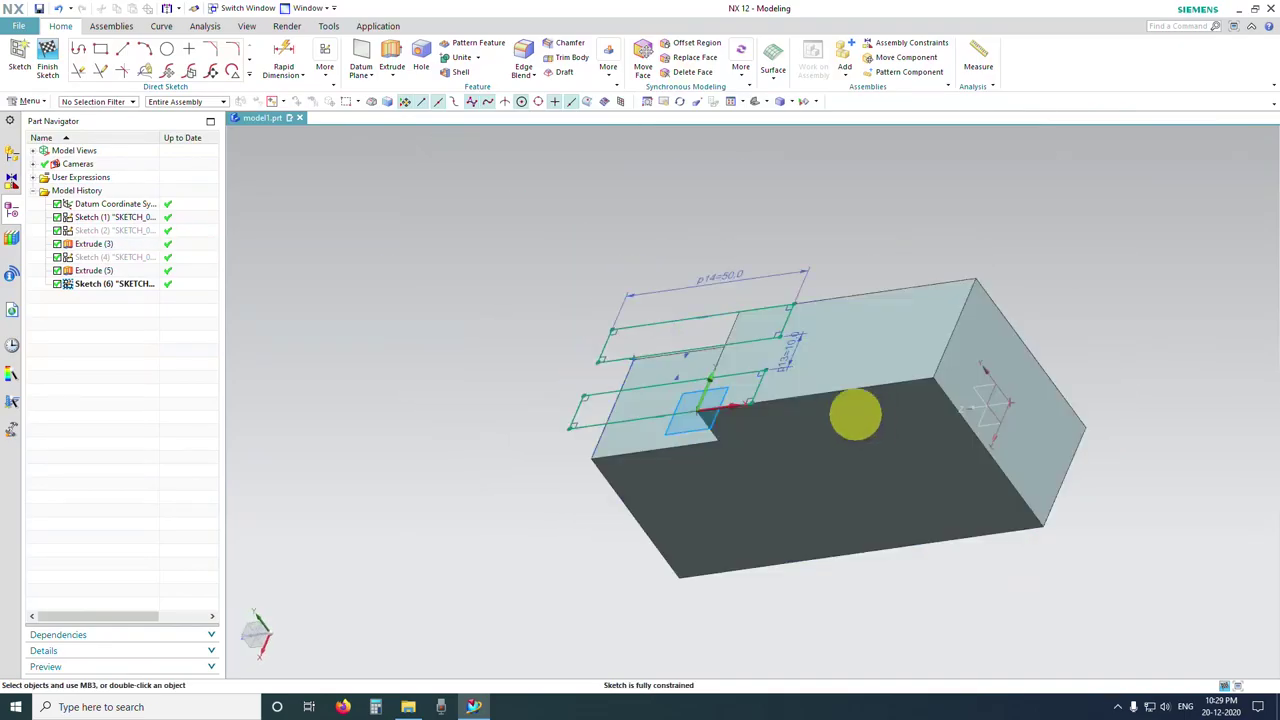
pyautogui.click(392, 50)
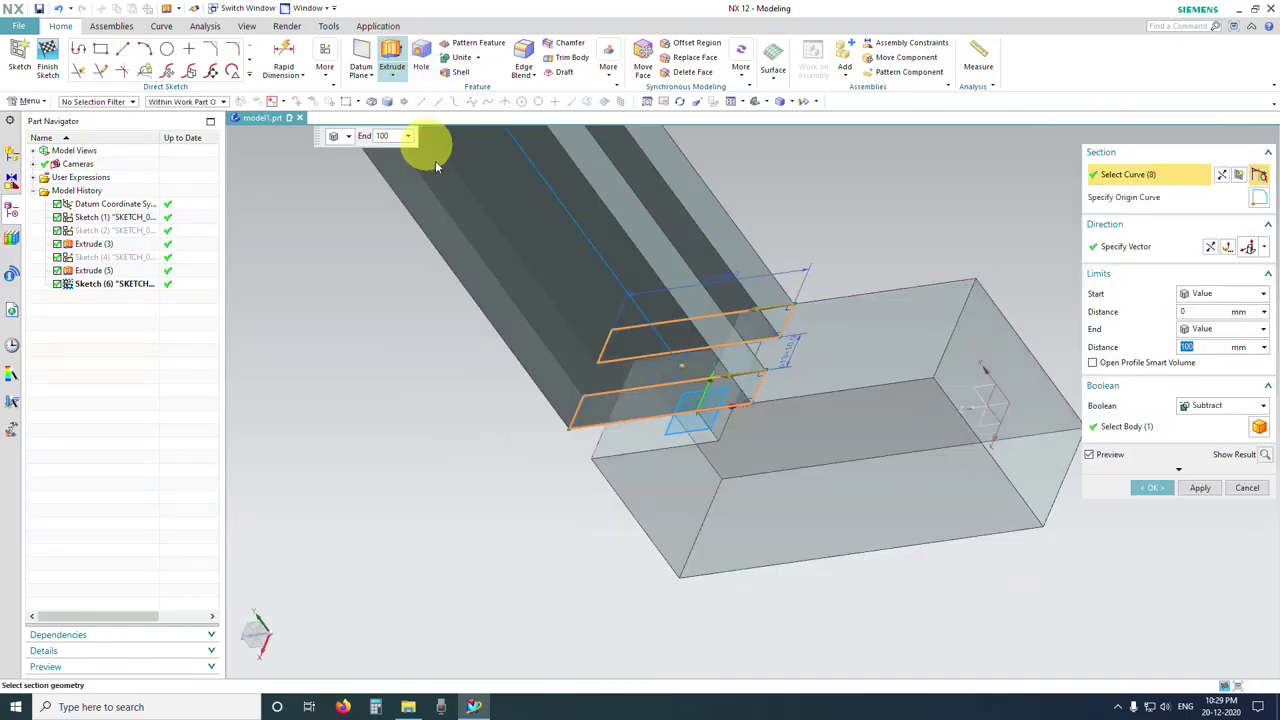
pyautogui.click(1210, 247)
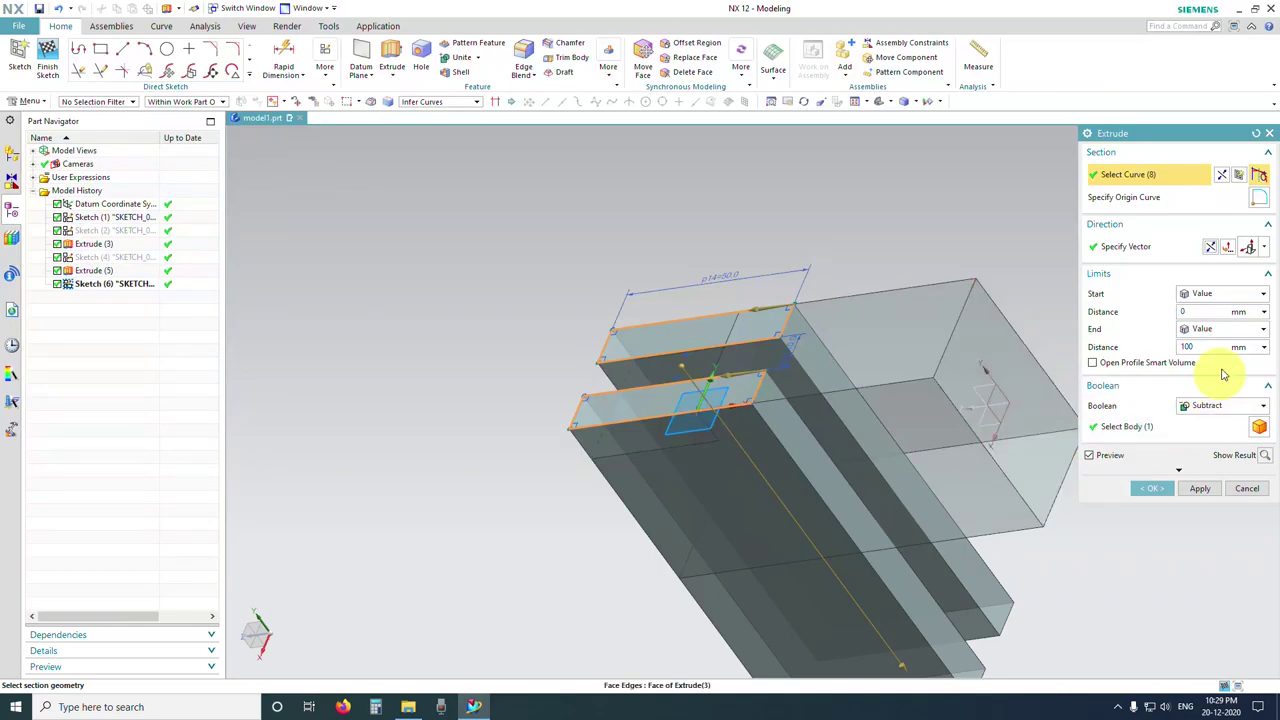
pyautogui.moveTo(1214, 350); pyautogui.dragTo(1153, 348)
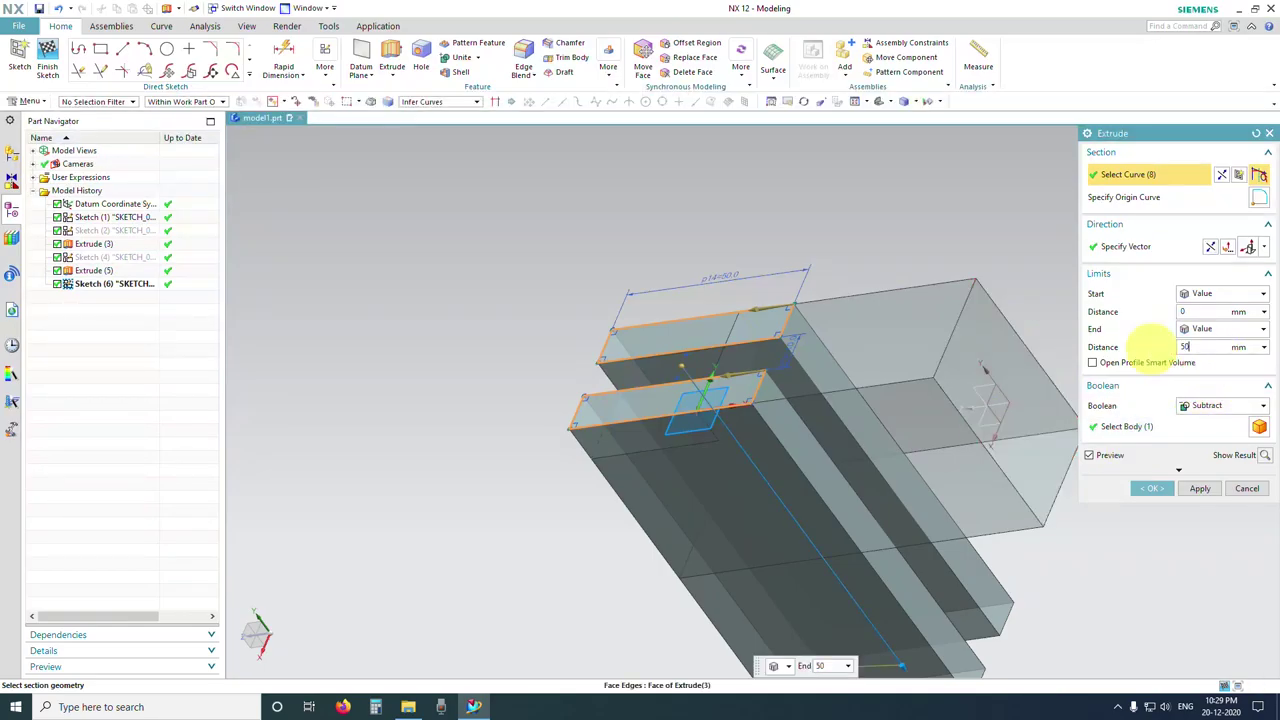
pyautogui.press('Return')
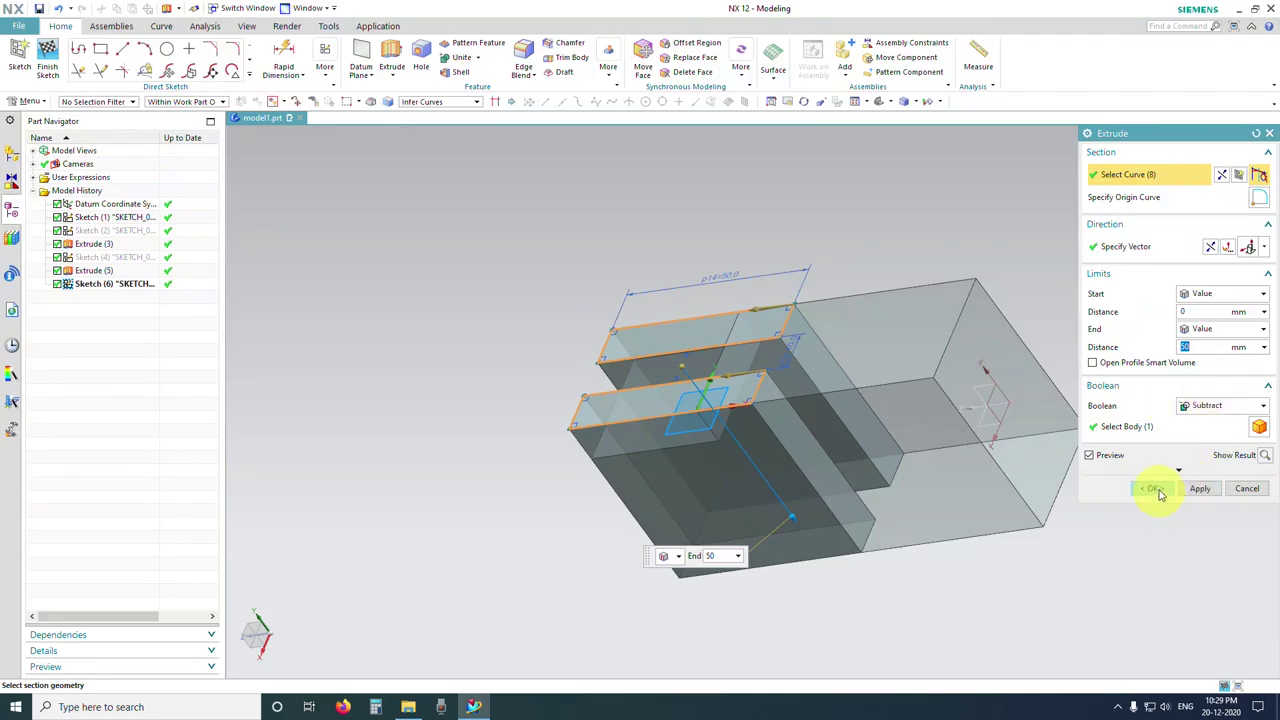
pyautogui.click(1154, 489)
# Step: Hide the sketches again, including the two-rectangle profile on top of the block
pyautogui.moveTo(980, 543); pyautogui.dragTo(929, 551, button='middle')
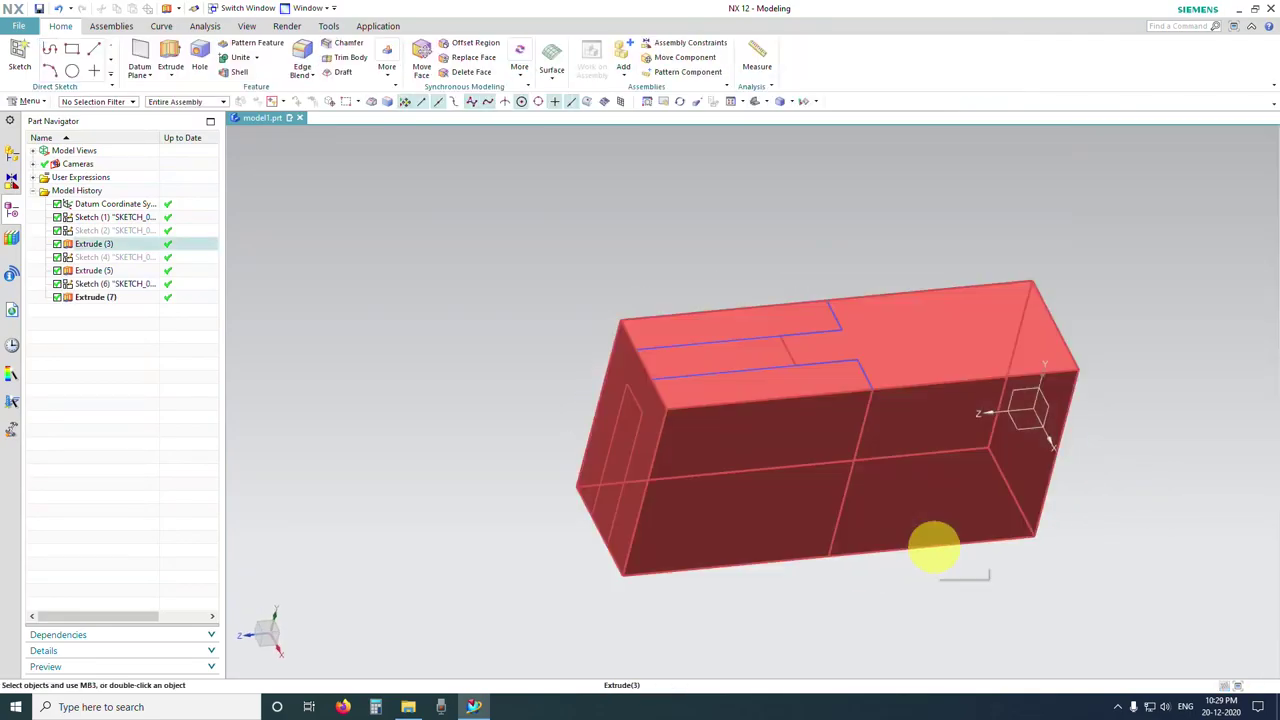
pyautogui.hotkey('ctrl', 'w')
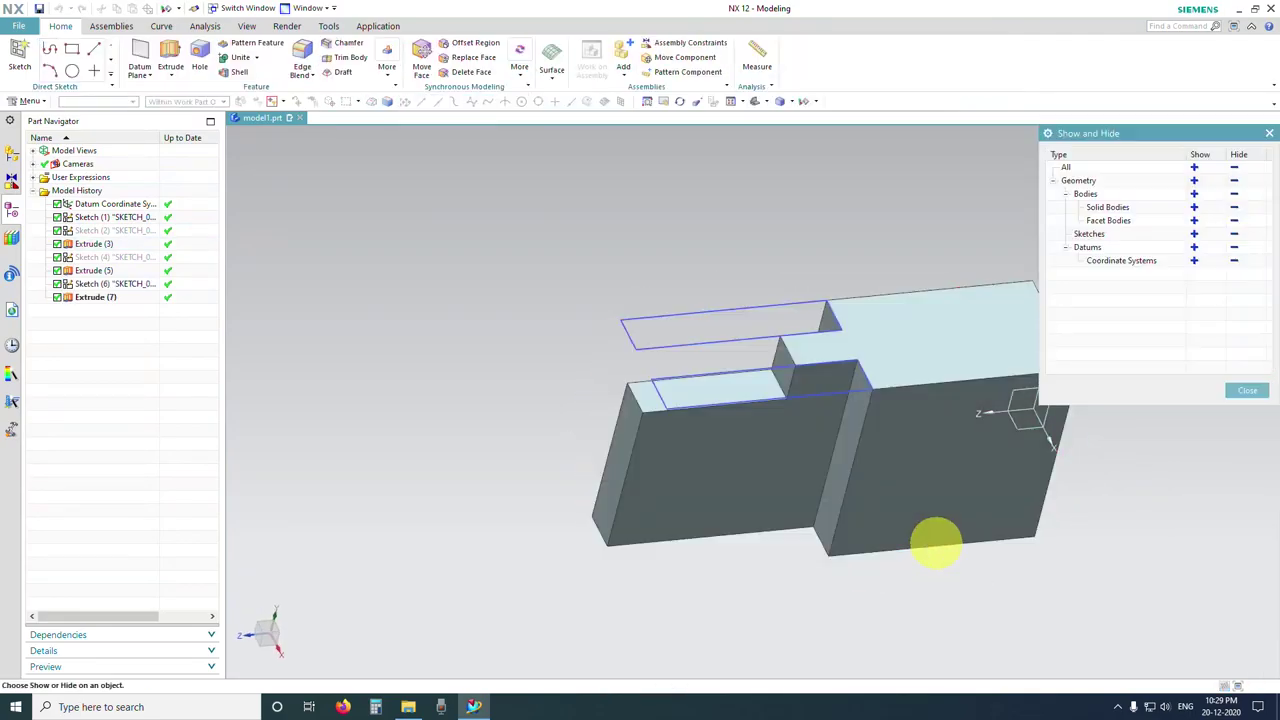
pyautogui.click(1232, 233)
pyautogui.middleClick(1203, 405)
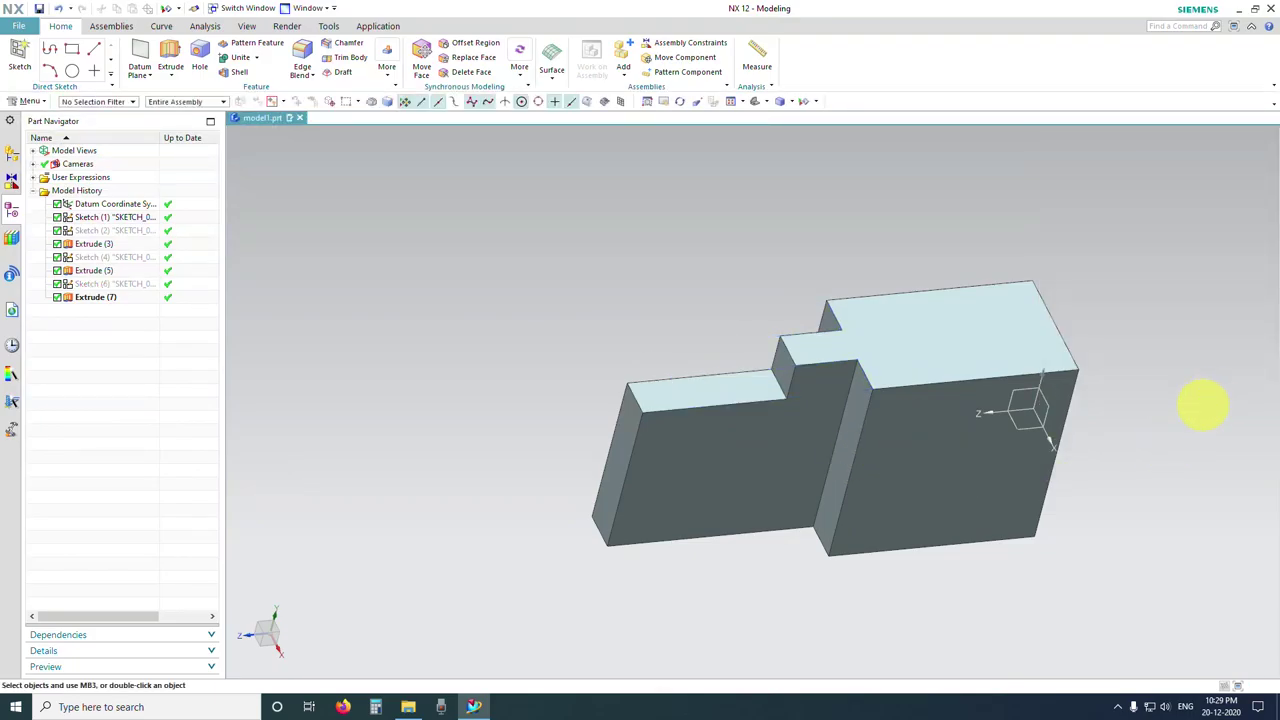
pyautogui.moveTo(831, 529); pyautogui.dragTo(895, 511, button='middle')
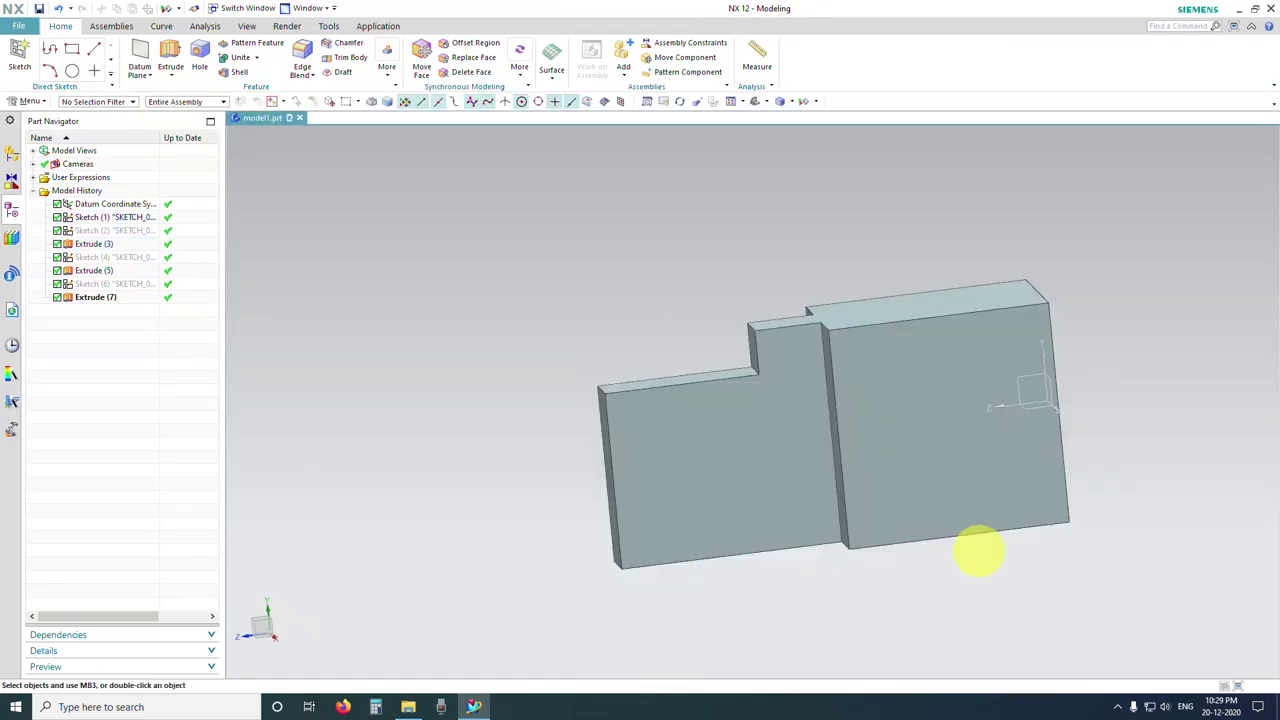
pyautogui.moveTo(723, 449); pyautogui.dragTo(764, 465, button='middle')
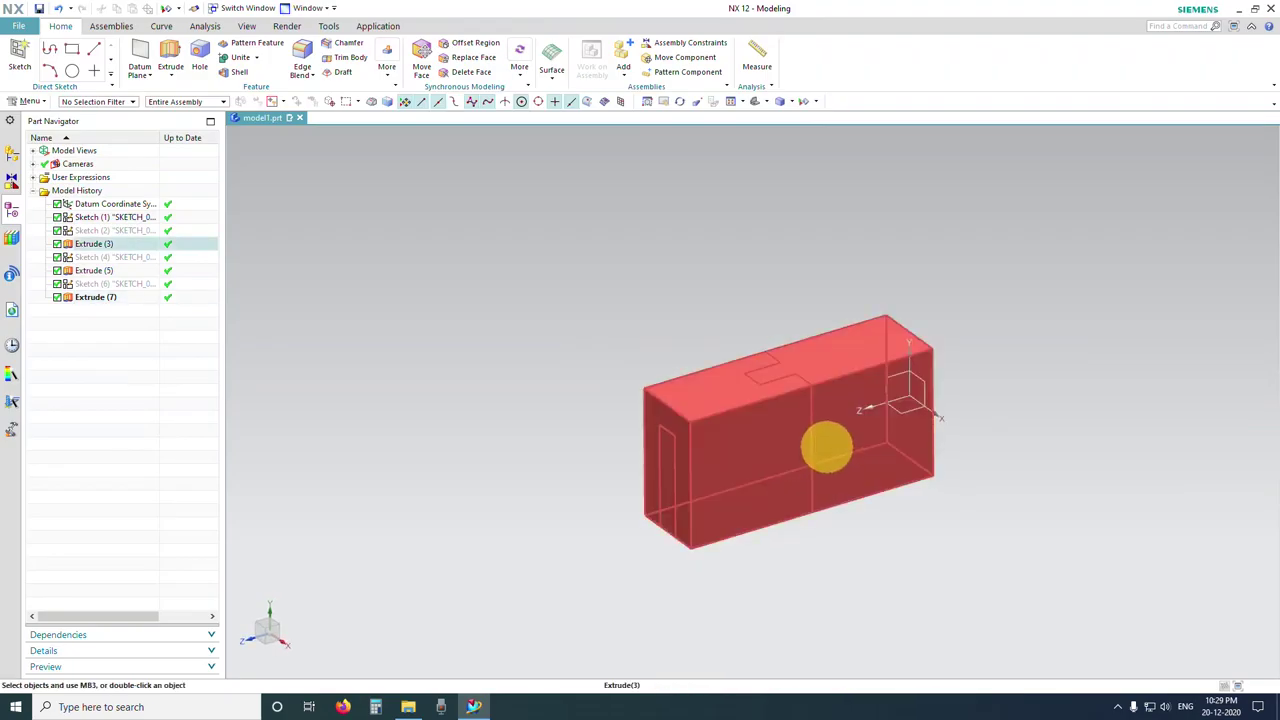
# Step: Sketch a rectangle about 51 by 72 mm on the block's top face, from one outer shoulder corner over the tongue
pyautogui.moveTo(834, 453)
pyautogui.mouseDown(button='middle')
pyautogui.moveTo(806, 443)
pyautogui.moveTo(837, 457)
pyautogui.moveTo(823, 474)
pyautogui.moveTo(860, 477)
pyautogui.moveTo(826, 454)
pyautogui.moveTo(891, 480)
pyautogui.moveTo(909, 506)
pyautogui.moveTo(818, 447)
pyautogui.mouseUp(button='middle')
pyautogui.moveTo(800, 377); pyautogui.dragTo(829, 463, button='middle')
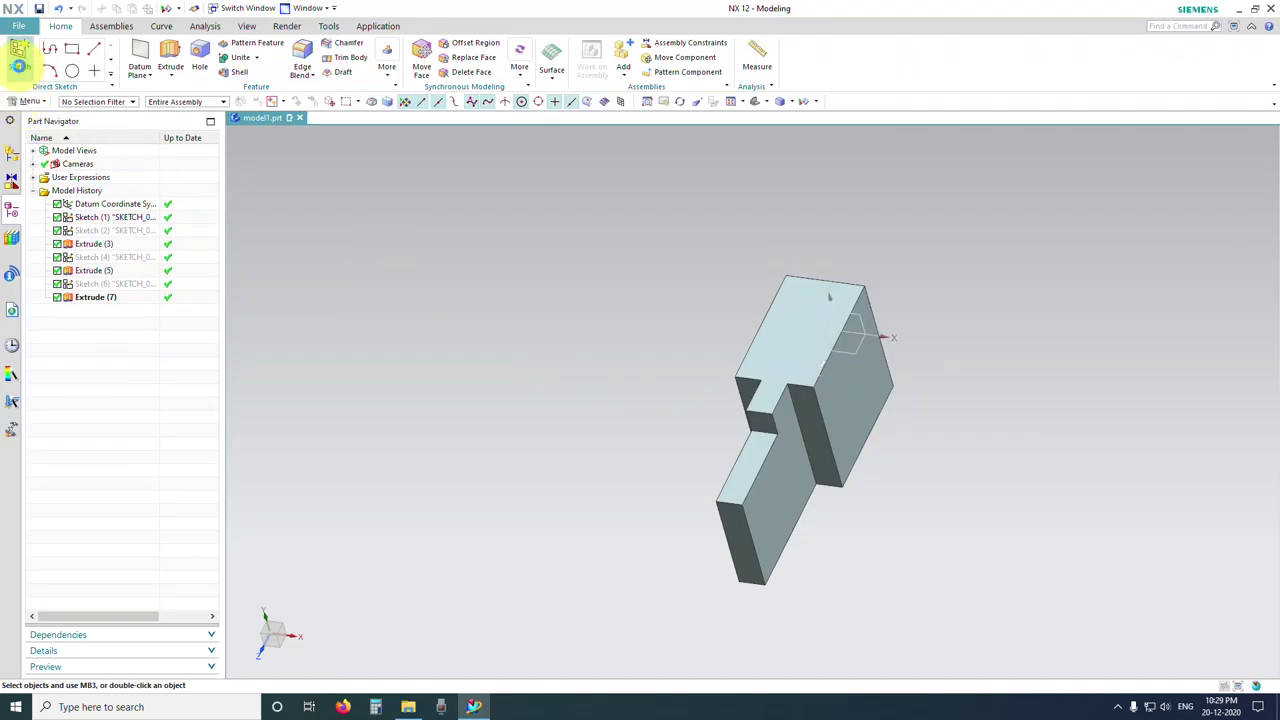
pyautogui.click(19, 57)
pyautogui.click(785, 348)
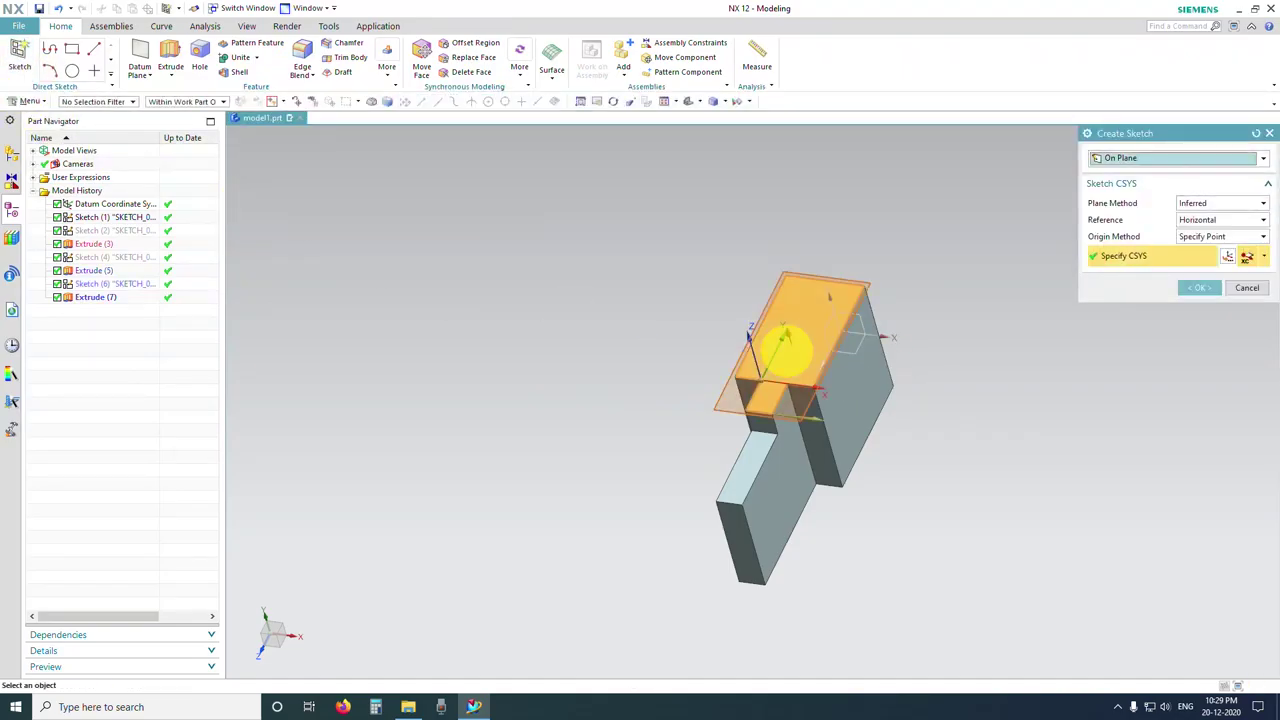
pyautogui.click(1203, 289)
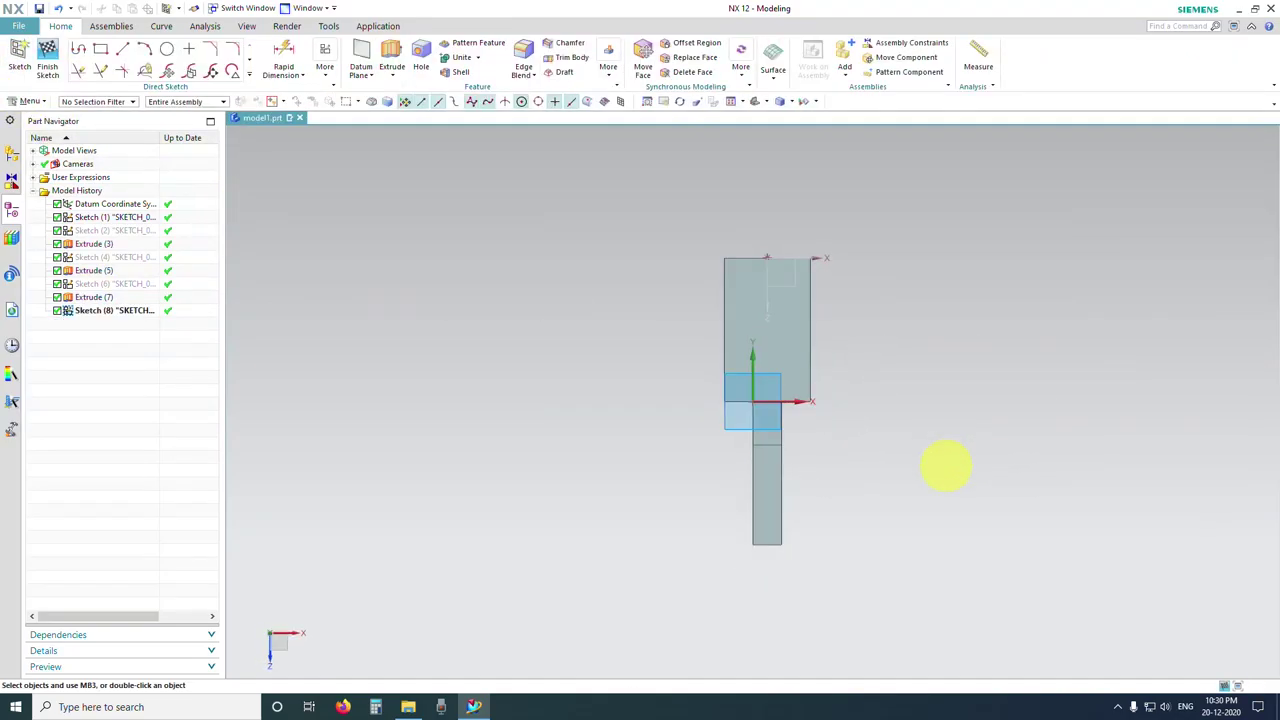
pyautogui.click(99, 47)
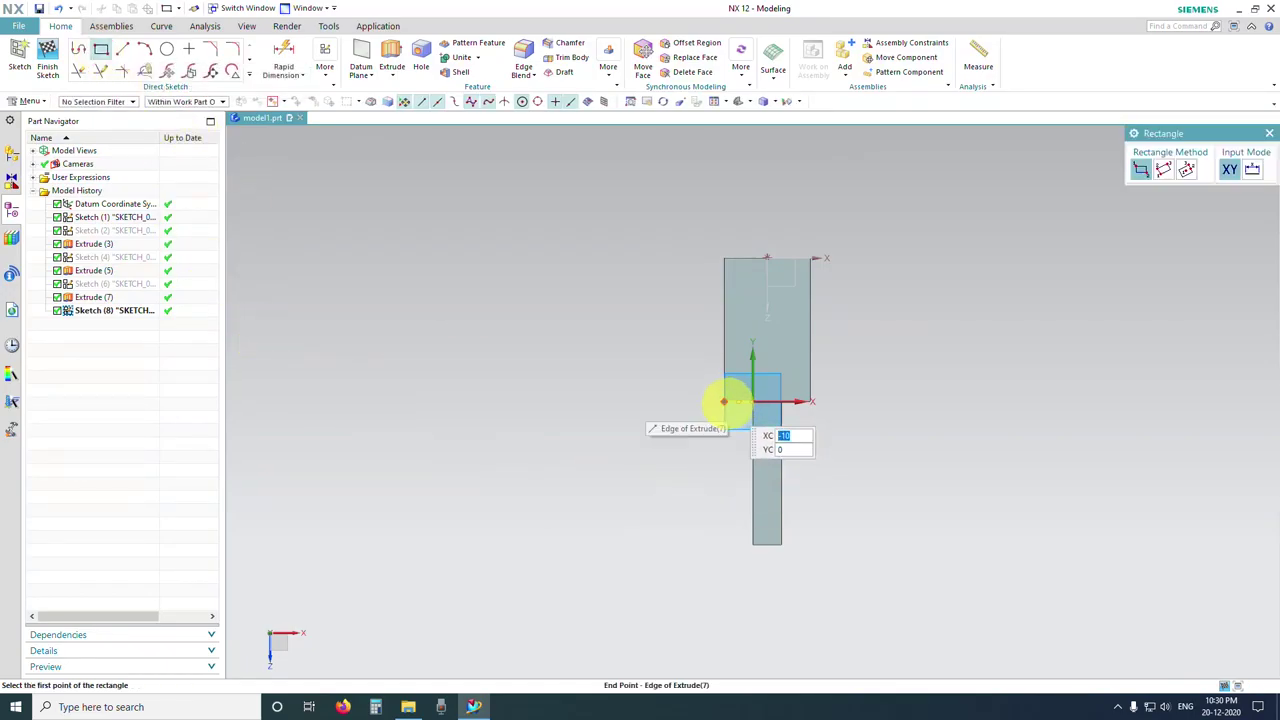
pyautogui.click(724, 402)
pyautogui.click(870, 606)
pyautogui.press('Escape')
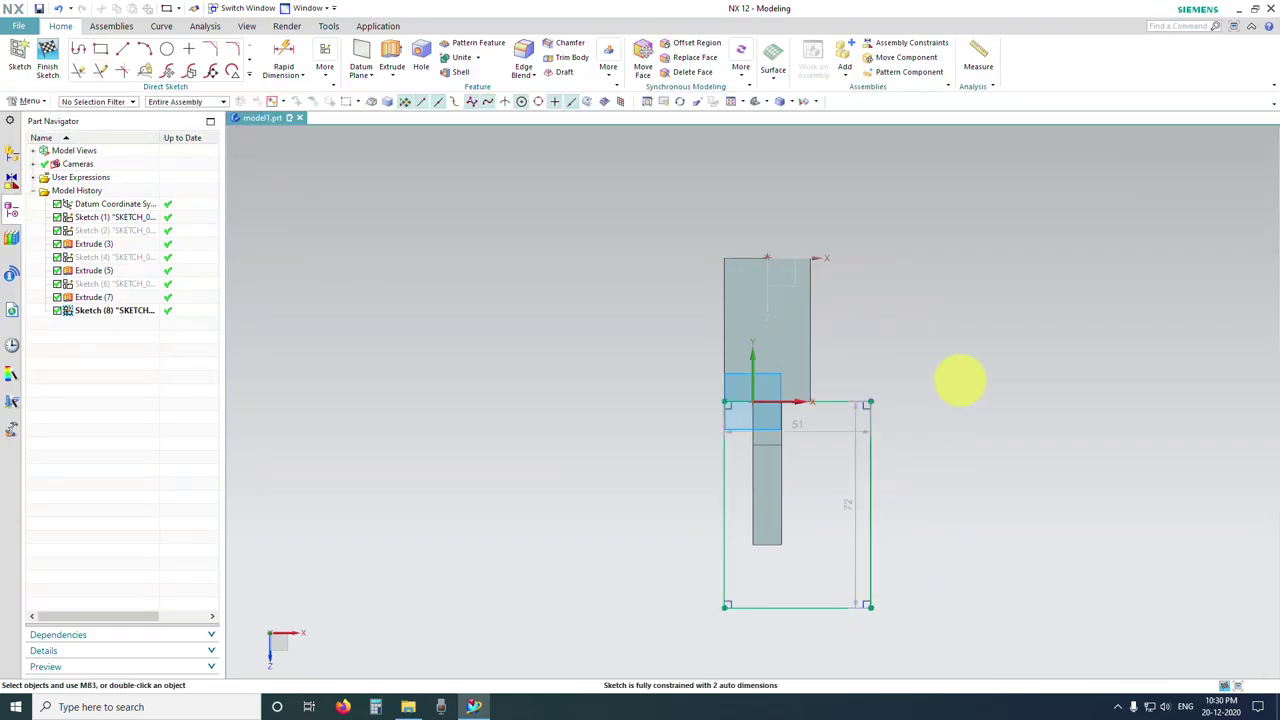
# Step: Make the rectangle's free corner on the shoulder line coincident with the block's other outer shoulder corner
pyautogui.press('c')
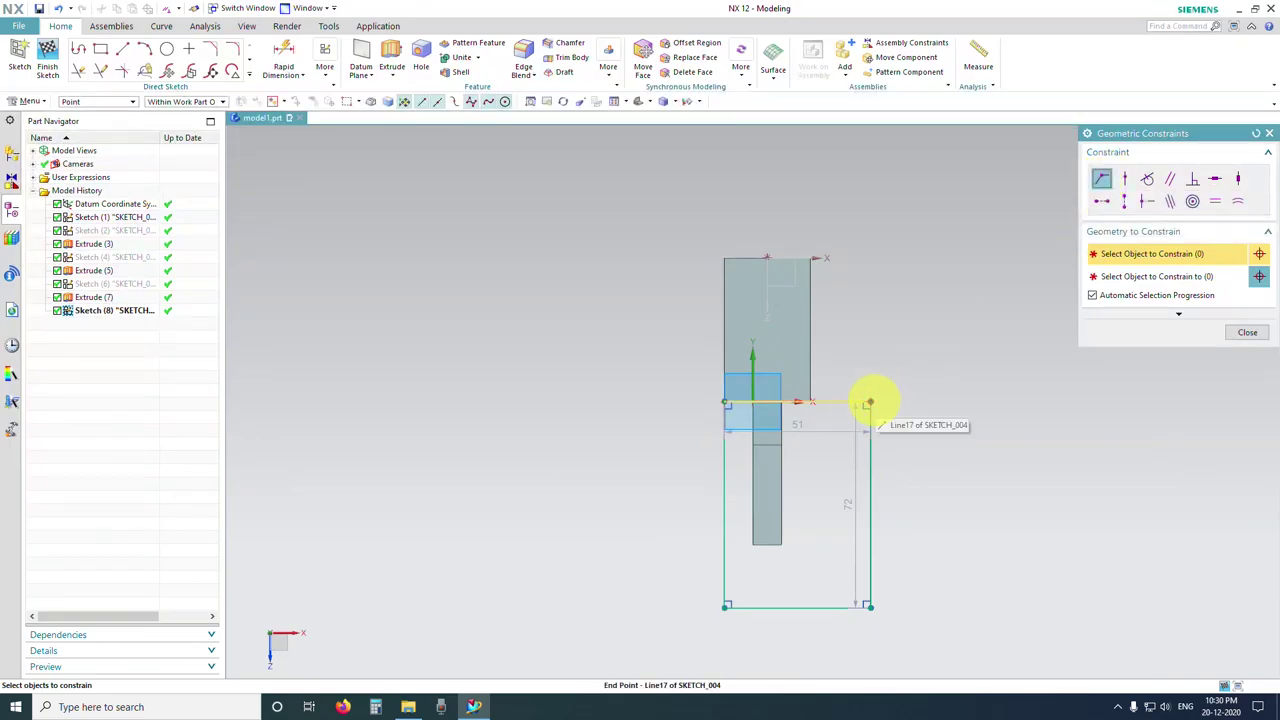
pyautogui.click(868, 403)
pyautogui.click(810, 401)
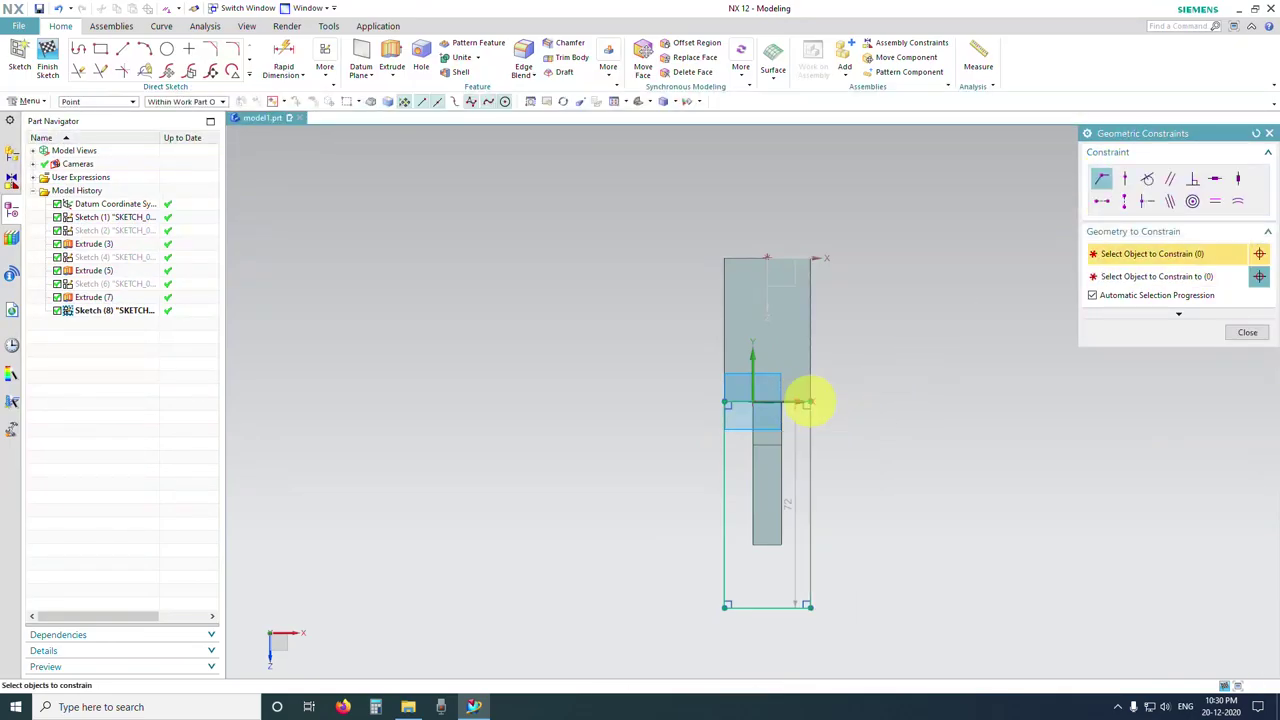
pyautogui.middleClick(816, 420)
# Step: Move the rectangle's length dimension outside the profile and set it to match the tongue's 50 mm length
pyautogui.moveTo(788, 505); pyautogui.dragTo(884, 504)
pyautogui.doubleClick(885, 505)
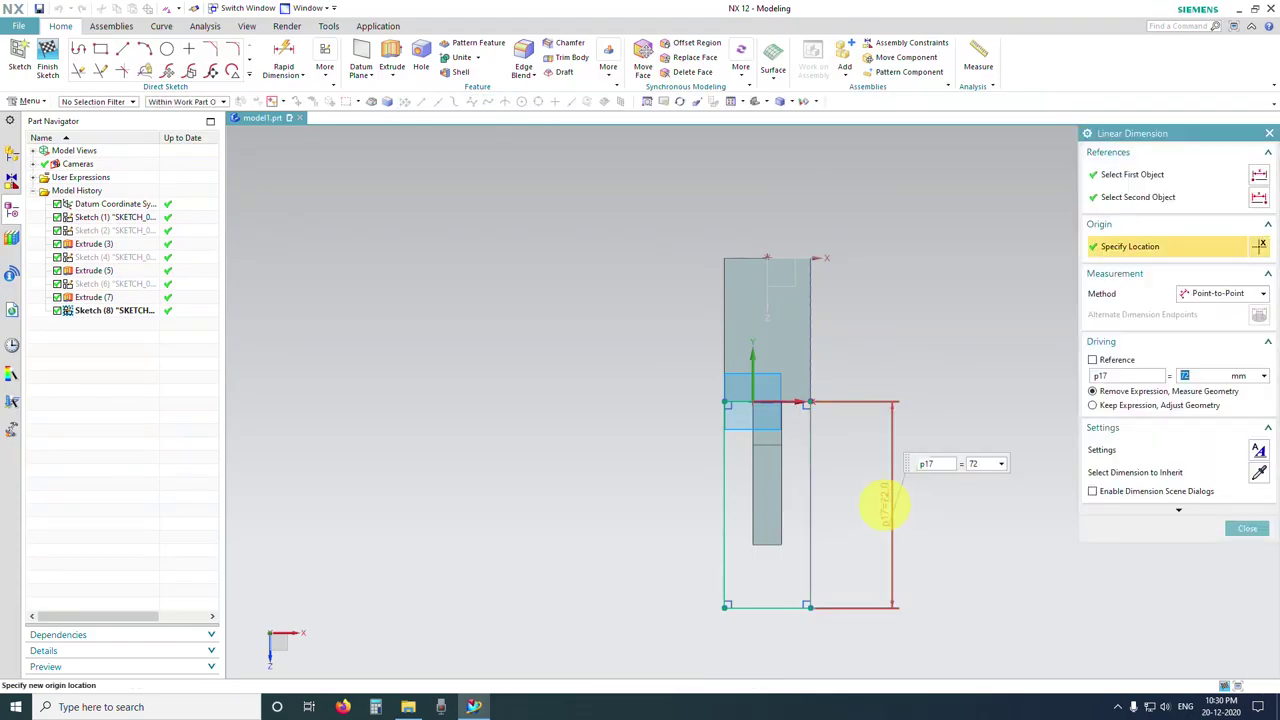
pyautogui.press('Return')
# Step: Extrude the rectangle from 0 to 100 mm in the reversed direction as a separate body, with the Boolean set to None
pyautogui.moveTo(946, 534)
pyautogui.mouseDown(button='middle')
pyautogui.moveTo(831, 526)
pyautogui.moveTo(892, 497)
pyautogui.mouseUp(button='middle')
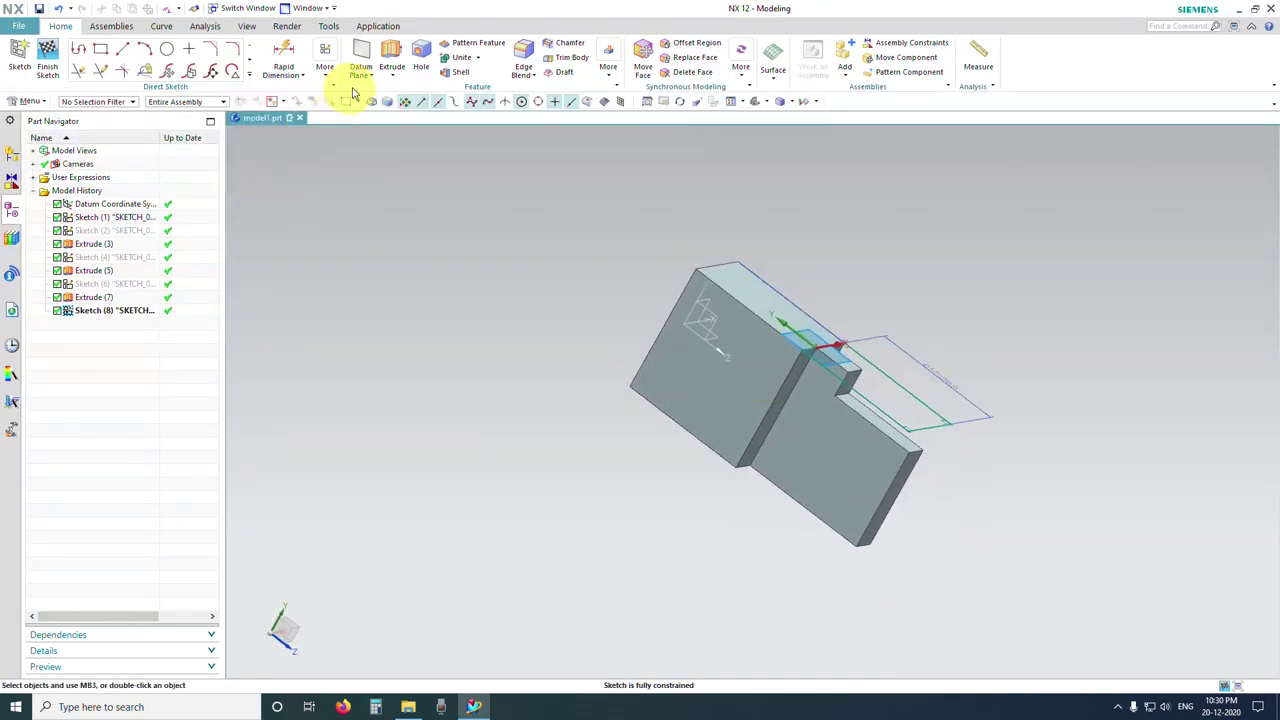
pyautogui.click(391, 50)
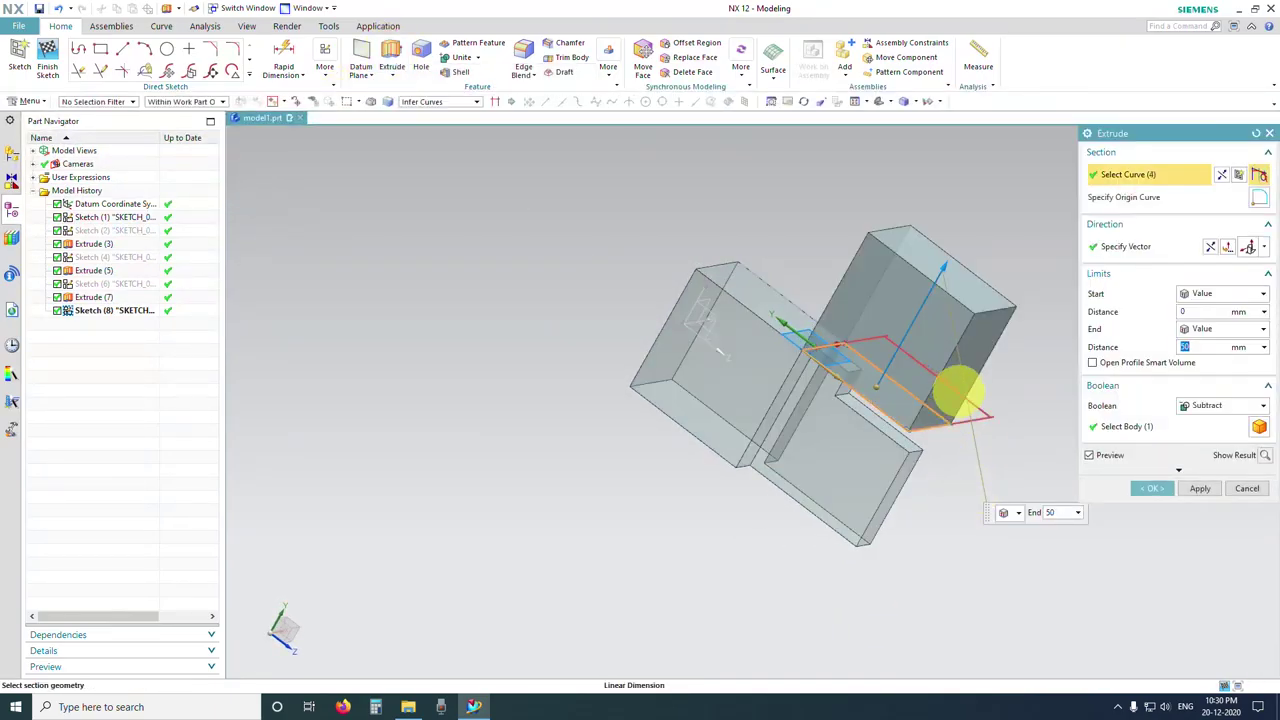
pyautogui.click(1212, 249)
pyautogui.moveTo(1024, 568)
pyautogui.mouseDown(button='middle')
pyautogui.moveTo(977, 560)
pyautogui.moveTo(988, 577)
pyautogui.moveTo(1000, 531)
pyautogui.moveTo(1012, 555)
pyautogui.mouseUp(button='middle')
pyautogui.click(1172, 347)
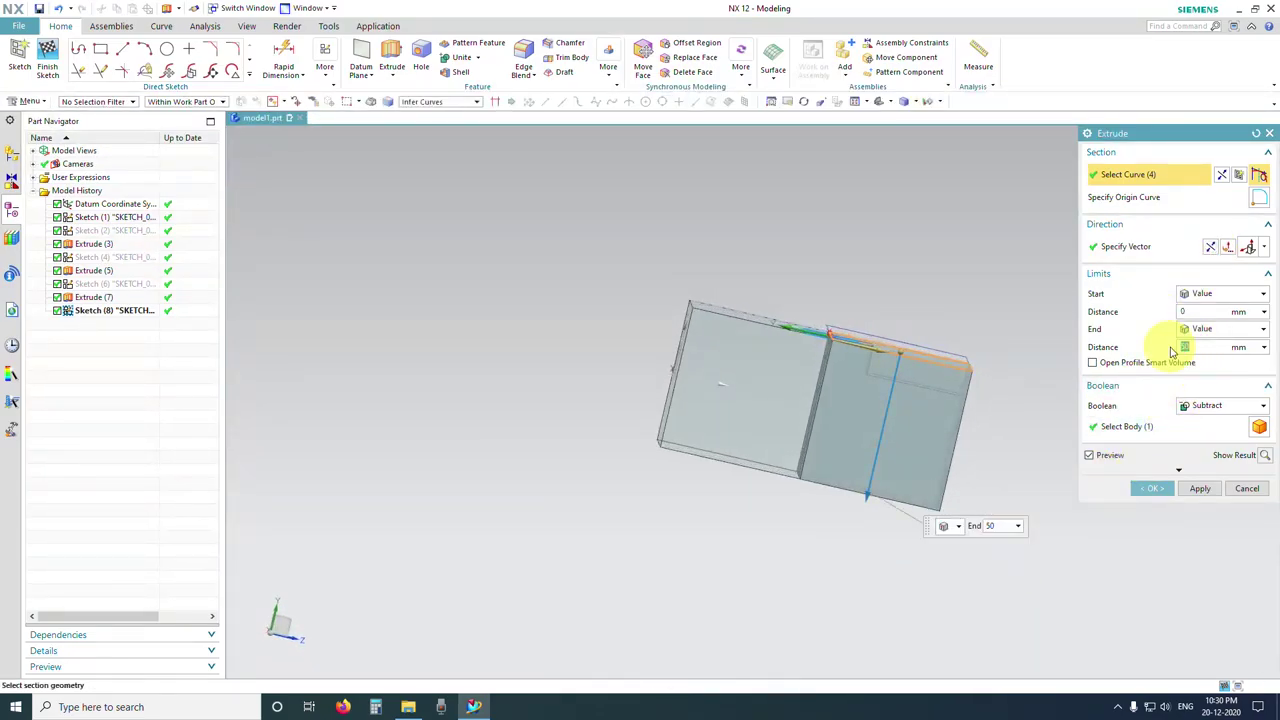
pyautogui.press('Return')
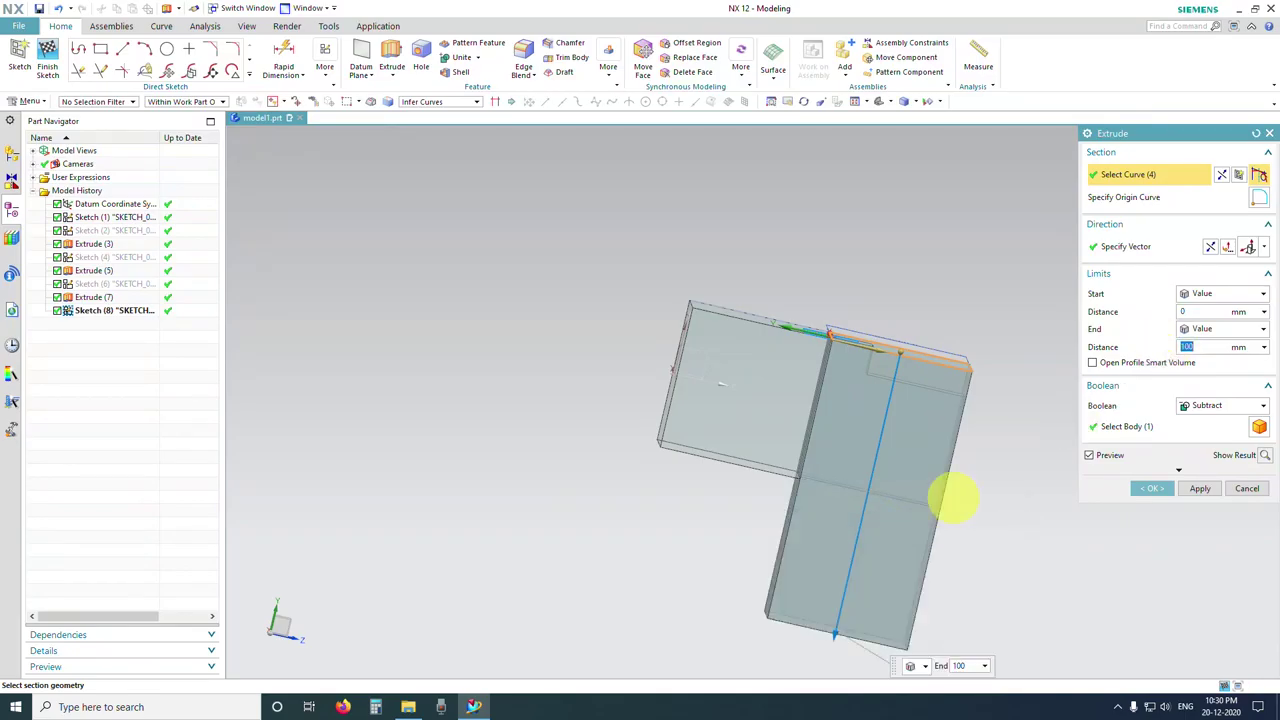
pyautogui.moveTo(851, 591); pyautogui.dragTo(797, 480, button='middle')
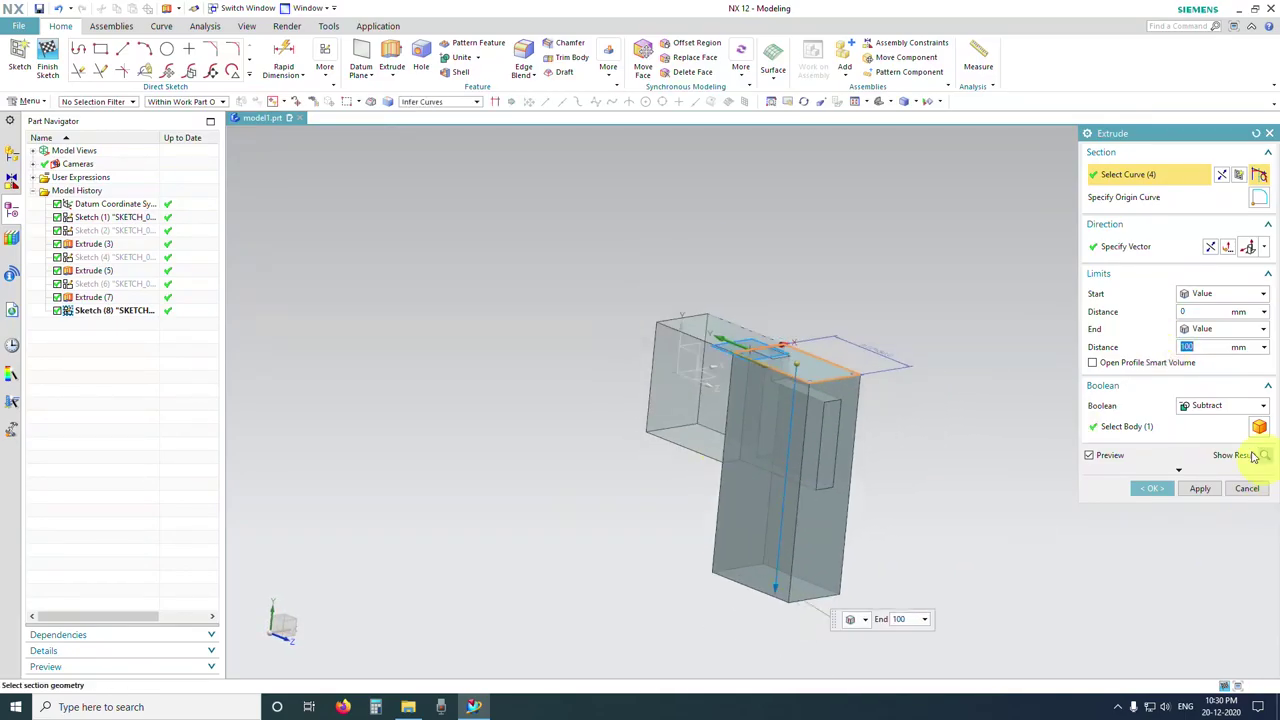
pyautogui.click(1203, 408)
pyautogui.click(1210, 422)
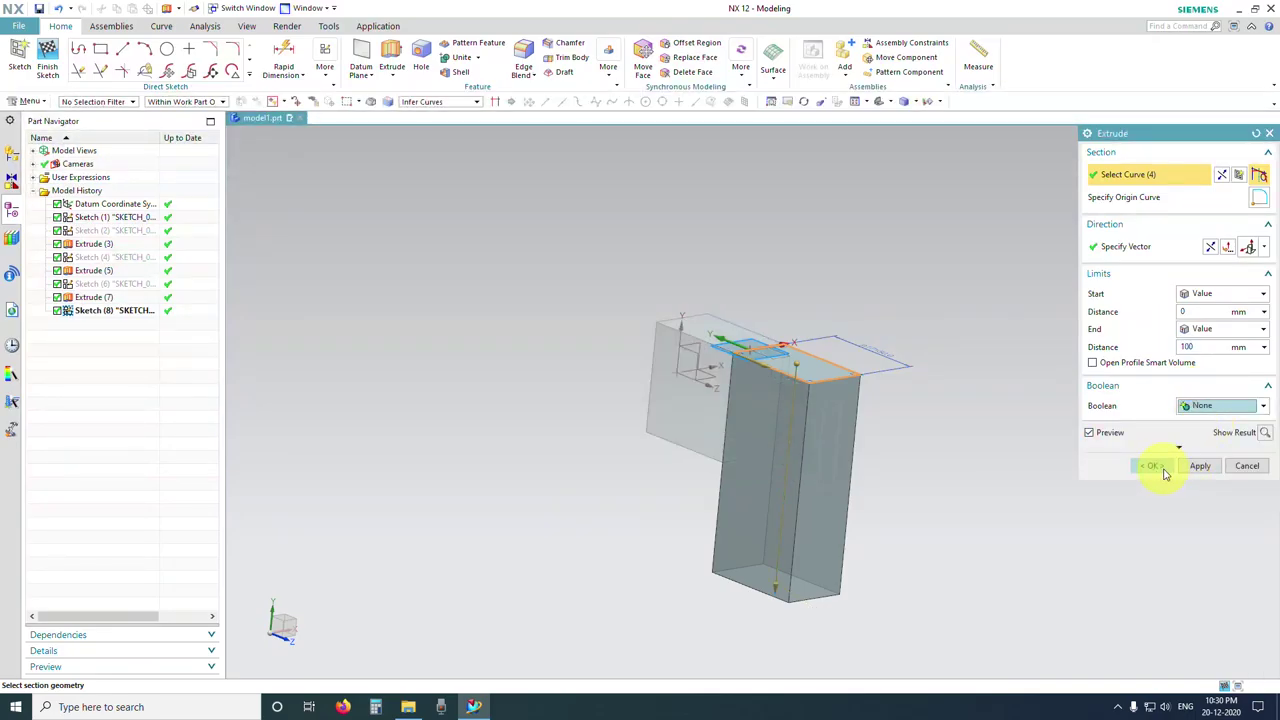
pyautogui.click(1160, 467)
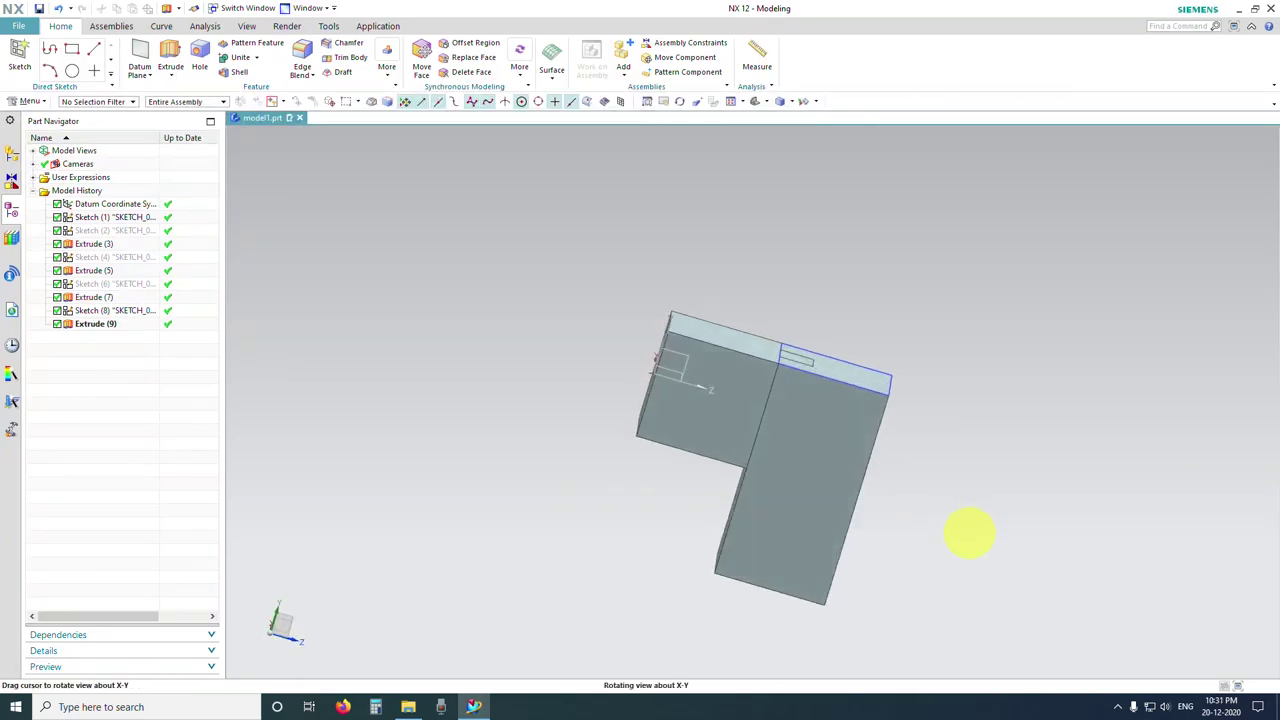